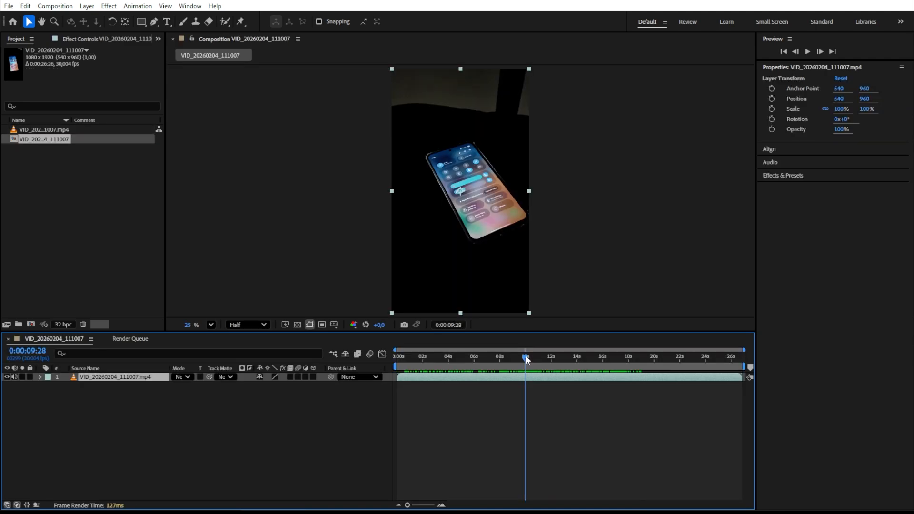
Trim the start of the phone video layer at 0:00:18:06 and shift the clip to the beginning of the composition.
{"action": "left_click_drag", "start_coordinate": [527, 359], "coordinate": [633, 371]}
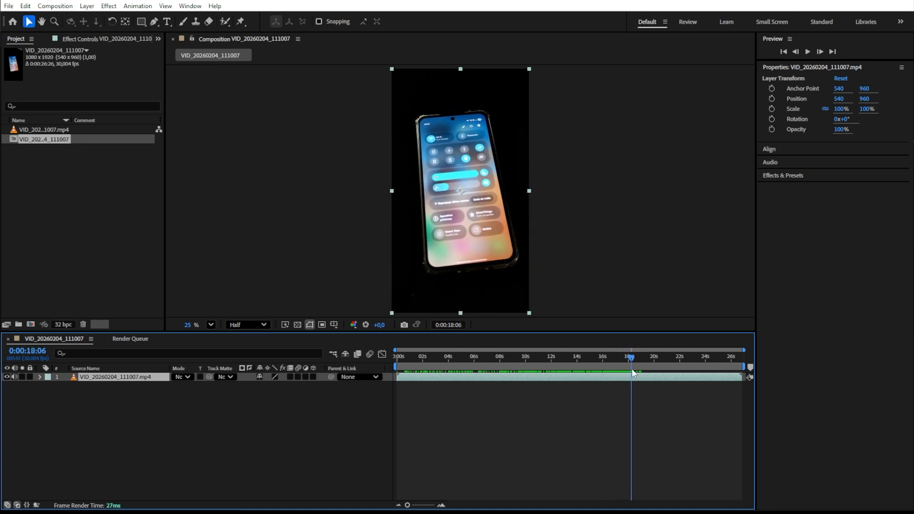
{"action": "key", "text": "alt+bracketleft"}
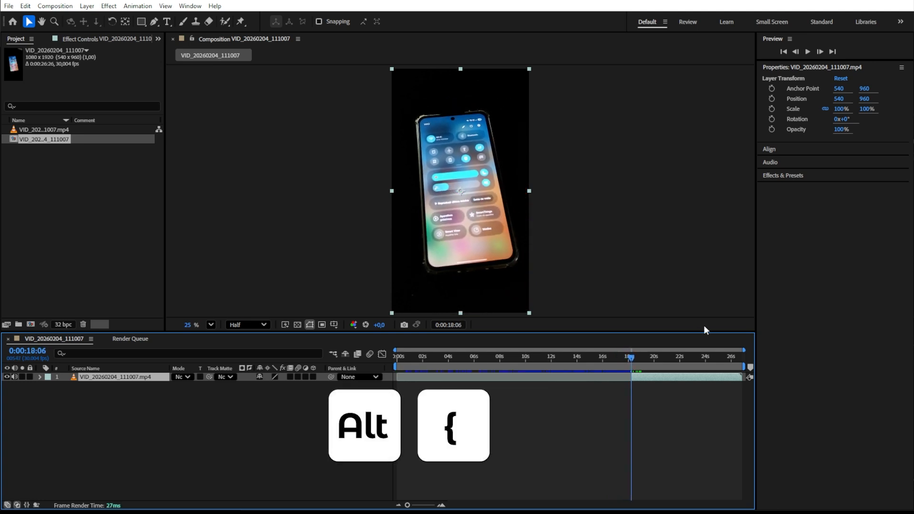
{"action": "left_click_drag", "start_coordinate": [643, 377], "coordinate": [404, 378]}
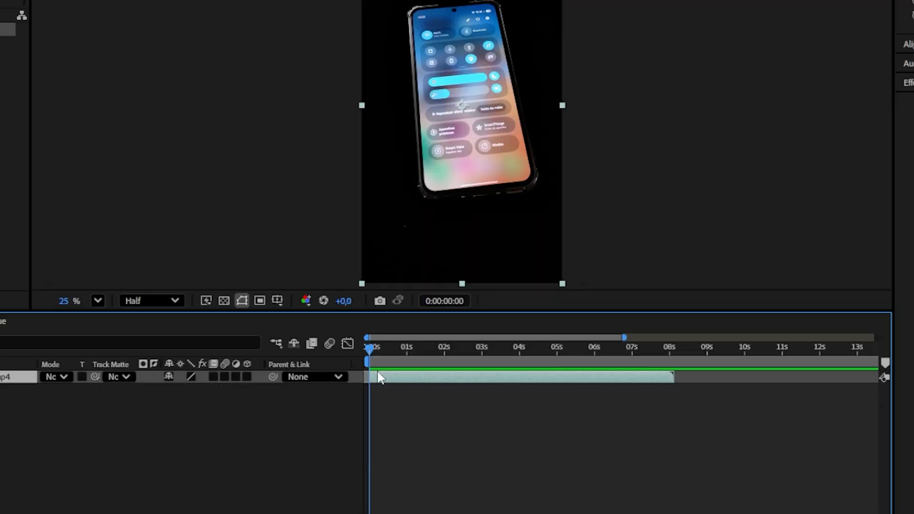
Apply the 3D Camera Tracker effect to the trimmed phone video layer.
{"action": "key", "text": "ctrl+space"}
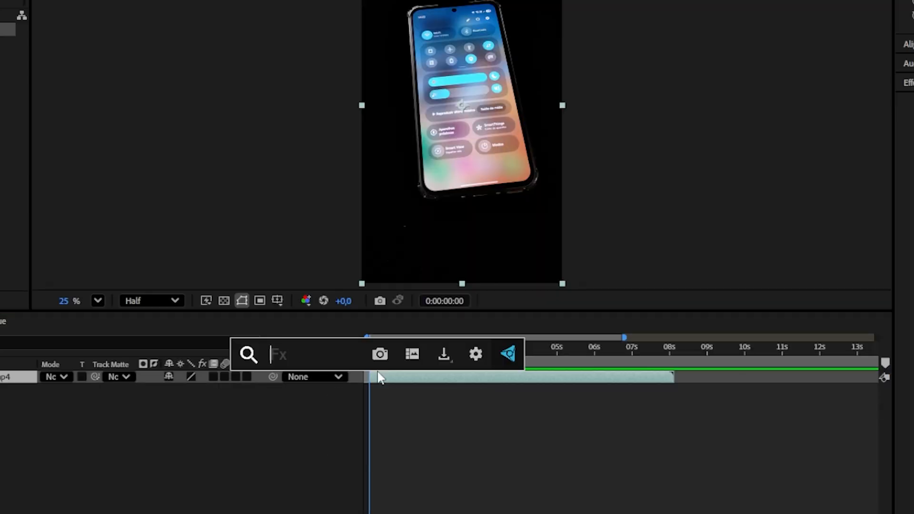
{"action": "type", "text": "3D C"}
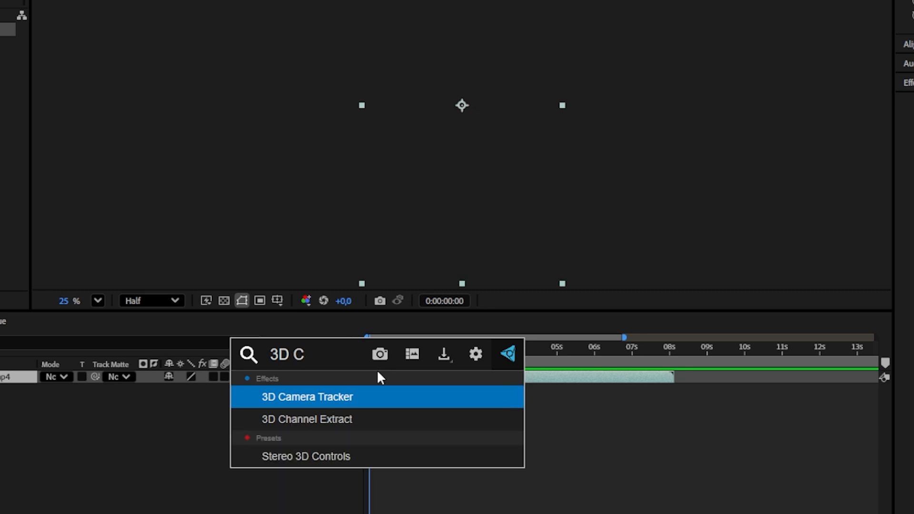
{"action": "key", "text": "Return"}
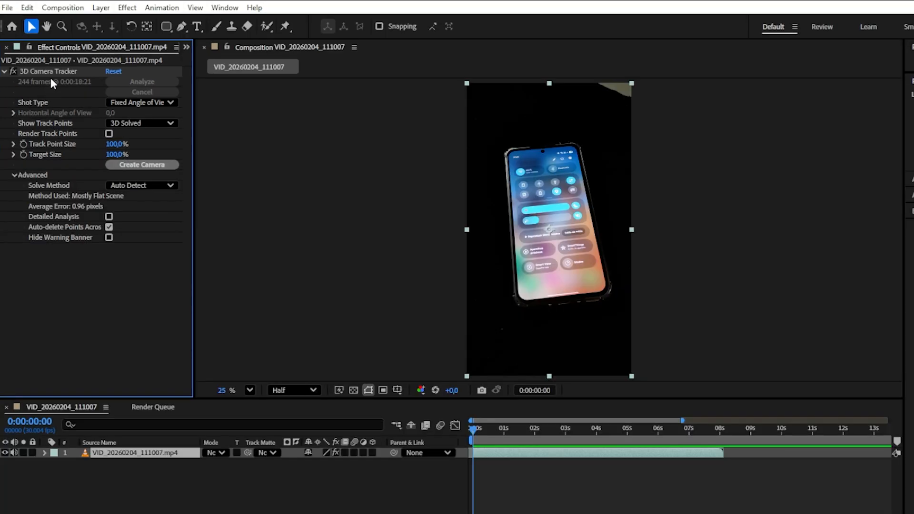
Select the track points across the phone's display and create a solid and camera from them.
{"action": "left_click", "coordinate": [48, 72]}
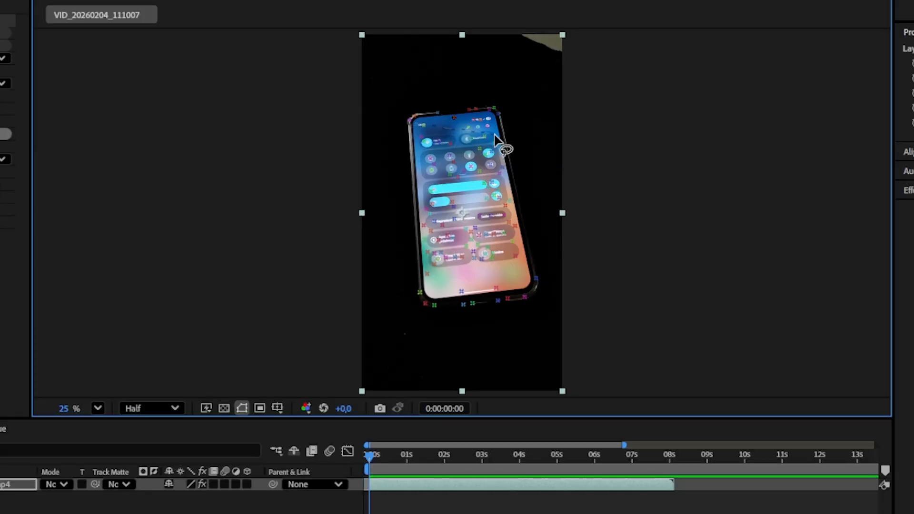
{"action": "mouse_move", "coordinate": [496, 140]}
{"action": "left_mouse_down"}
{"action": "mouse_move", "coordinate": [513, 195]}
{"action": "mouse_move", "coordinate": [488, 282]}
{"action": "mouse_move", "coordinate": [420, 296]}
{"action": "left_mouse_up"}
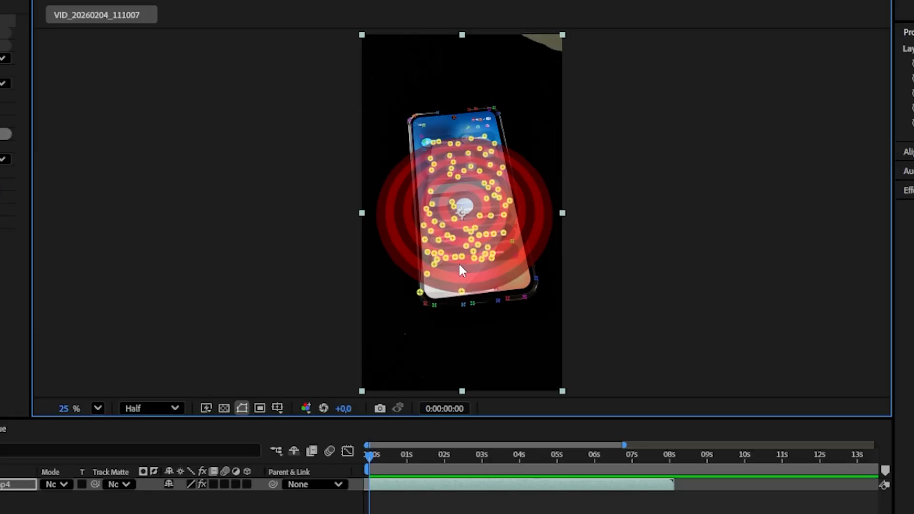
{"action": "right_click", "coordinate": [469, 237]}
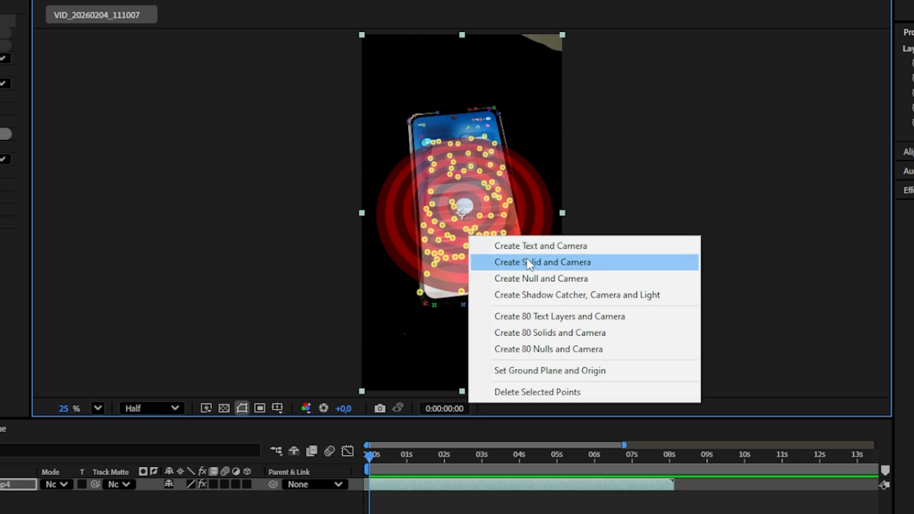
{"action": "left_click", "coordinate": [548, 263]}
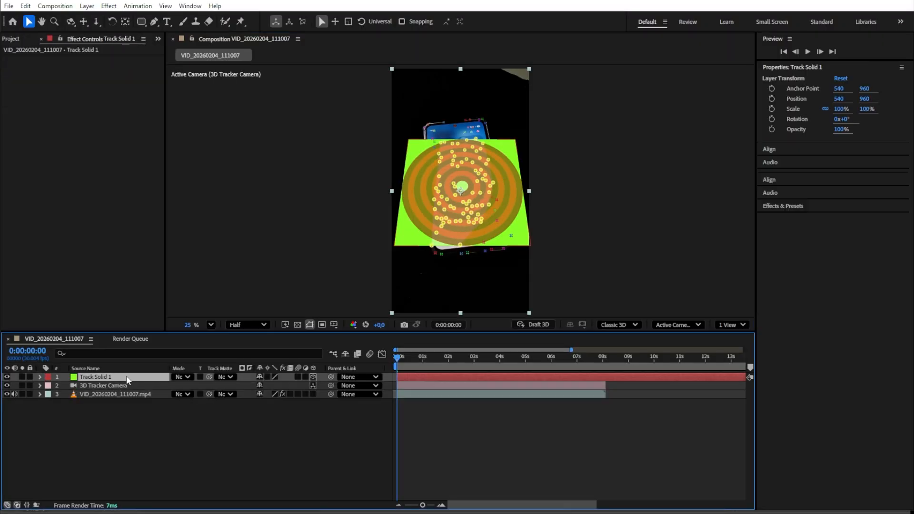
Align the track solid with the phone's display using a Z Rotation of -7° and 76% scale, and preview the track.
{"action": "key", "text": "r"}
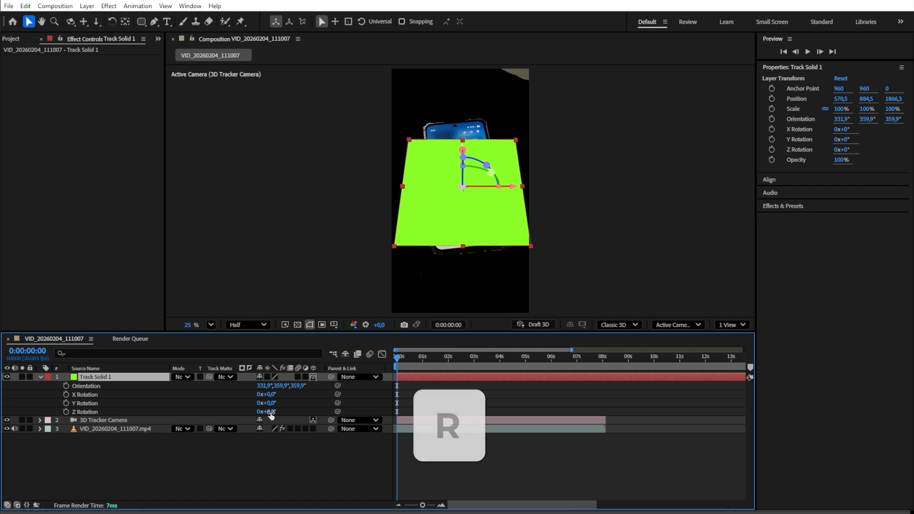
{"action": "left_click_drag", "start_coordinate": [269, 412], "coordinate": [260, 412]}
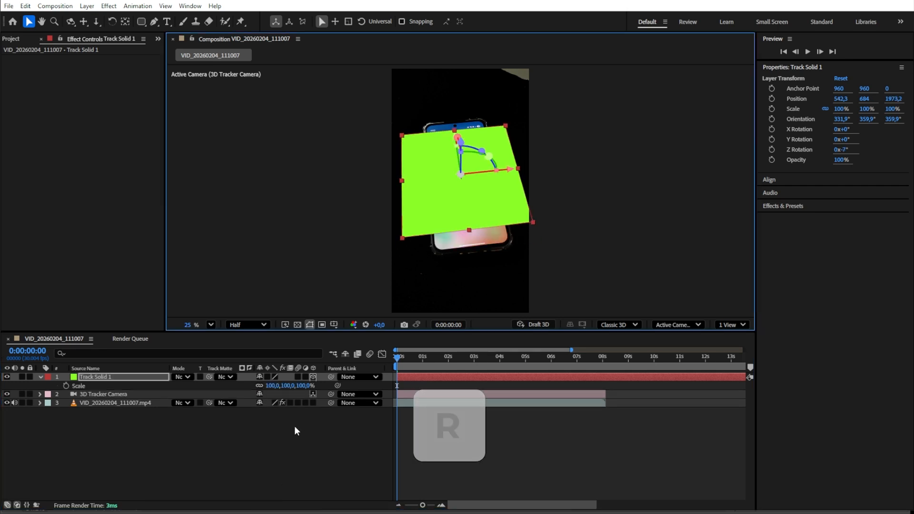
{"action": "key", "text": "s"}
{"action": "left_click_drag", "start_coordinate": [284, 386], "coordinate": [269, 386]}
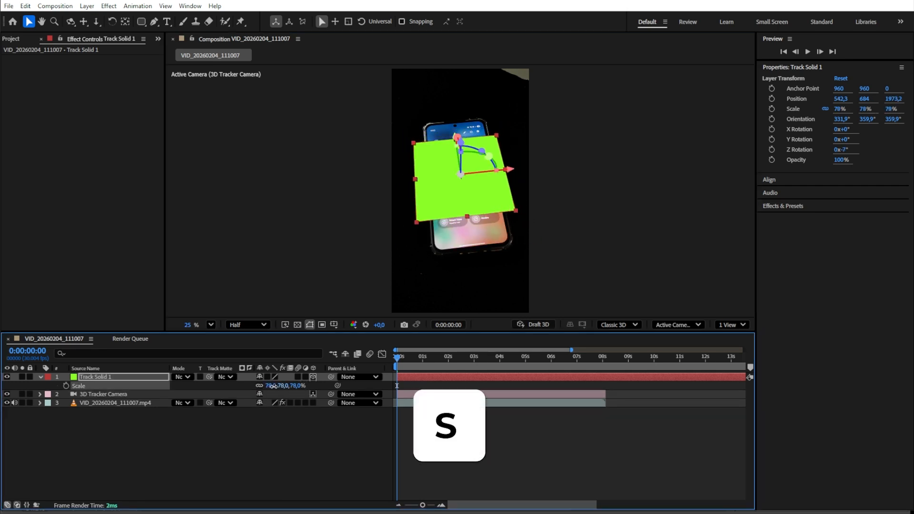
{"action": "left_click_drag", "start_coordinate": [508, 171], "coordinate": [509, 172]}
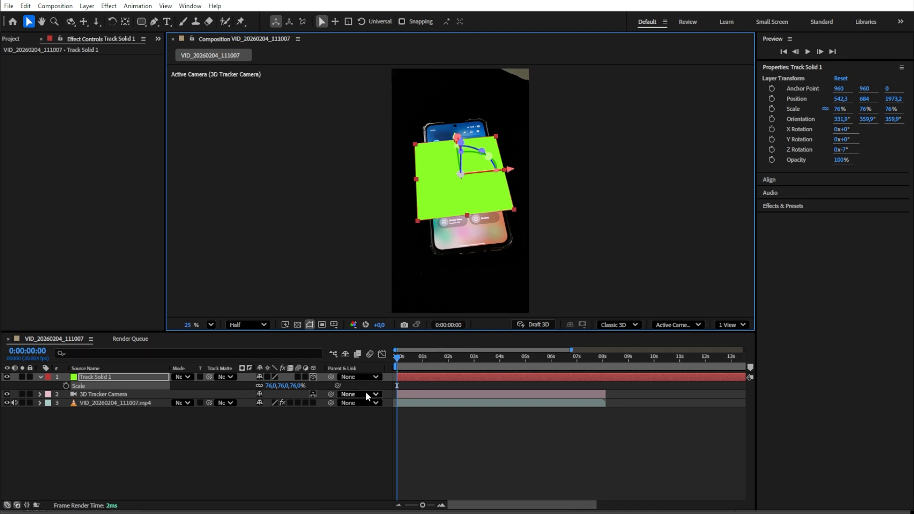
{"action": "key", "text": "space"}
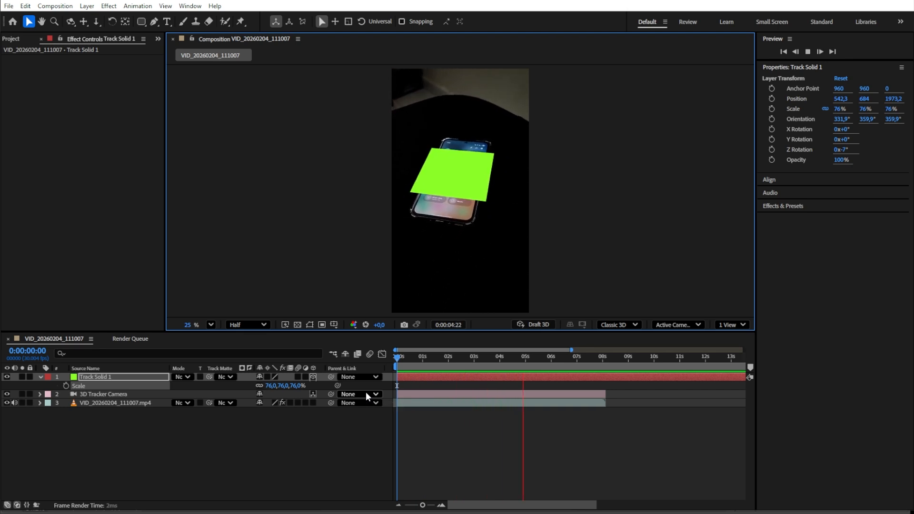
{"action": "key", "text": "space"}
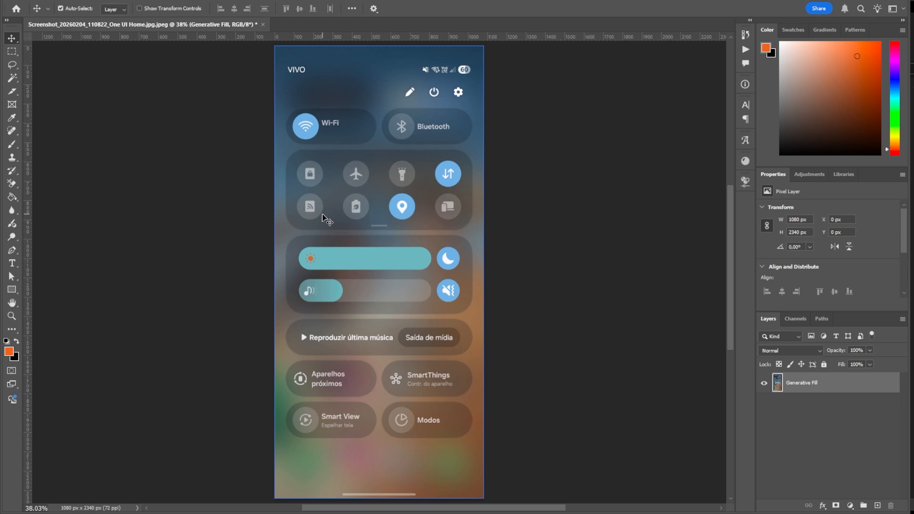
Switch to Photoshop and draw a white rectangle about 463 × 184 px over the Wi-Fi tile at 50% opacity.
{"action": "left_click", "coordinate": [12, 290]}
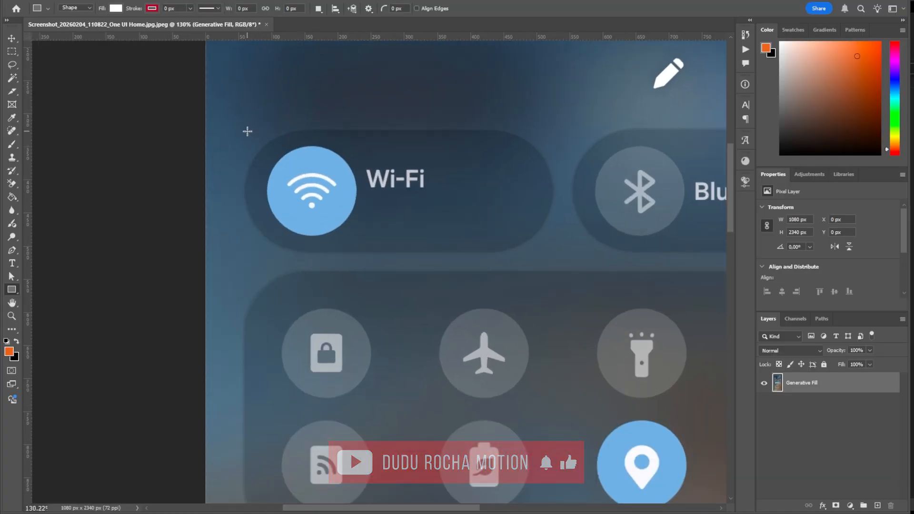
{"action": "left_click_drag", "start_coordinate": [252, 131], "coordinate": [553, 253]}
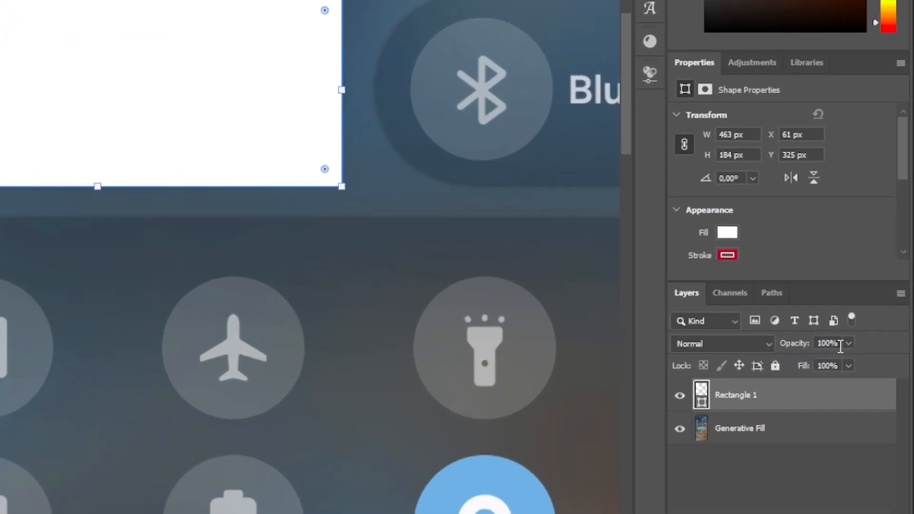
{"action": "type", "text": "50"}
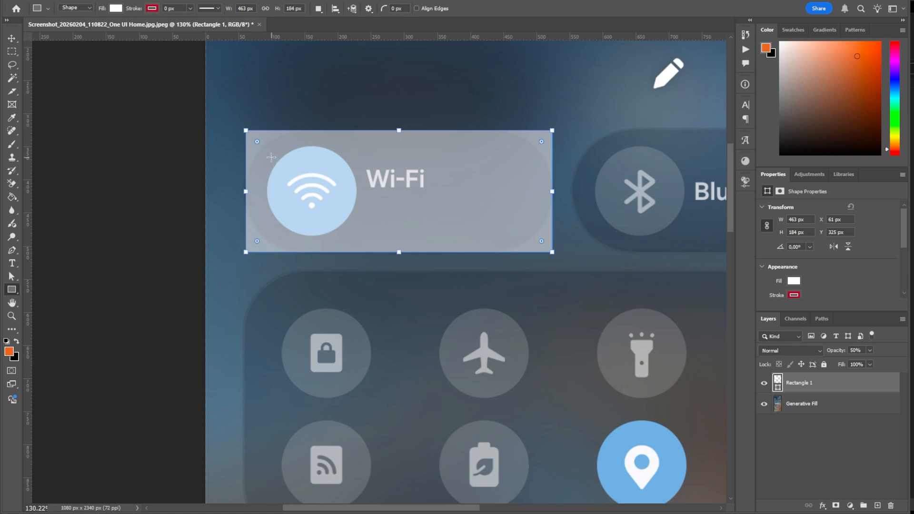
Round the rectangle's corners fully so it matches the pill shape of the Wi-Fi tile.
{"action": "scroll", "coordinate": [253, 139], "scroll_direction": "up", "scroll_amount": 4}
{"action": "scroll", "coordinate": [254, 139], "scroll_direction": "down", "scroll_amount": 3}
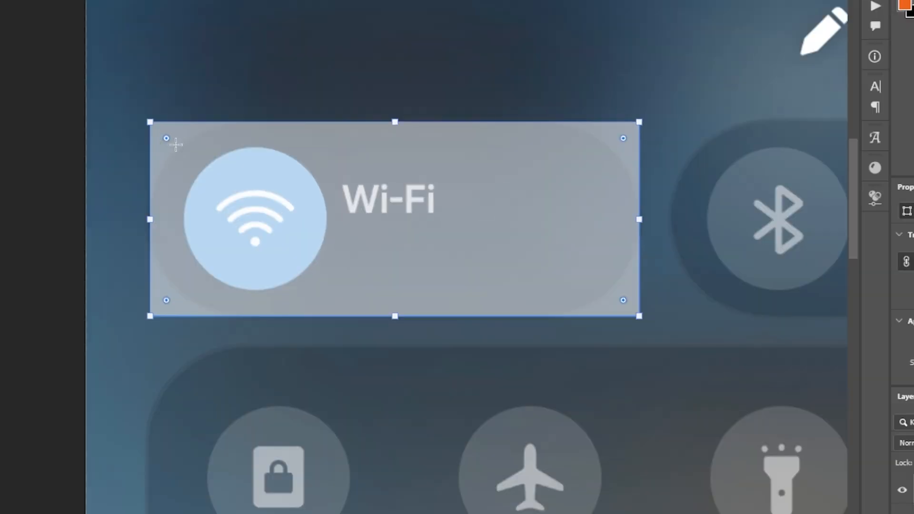
{"action": "left_click_drag", "start_coordinate": [167, 143], "coordinate": [334, 240]}
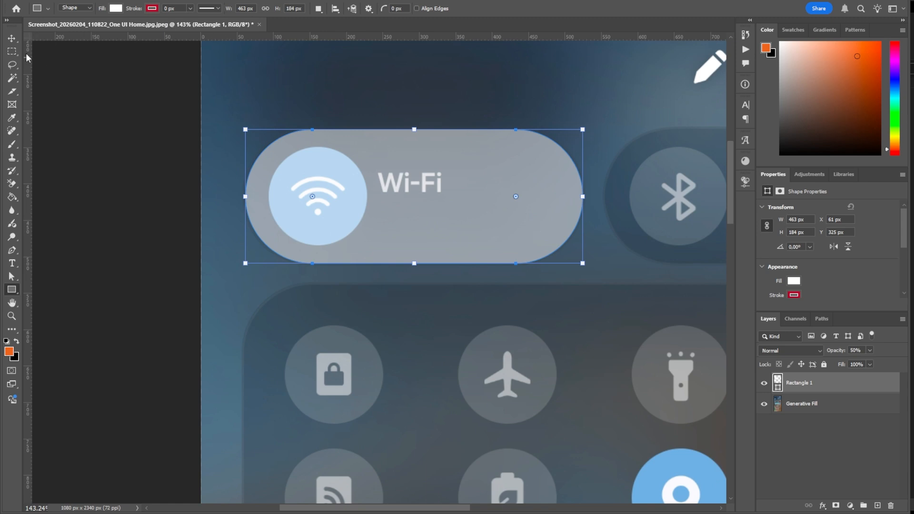
{"action": "left_click", "coordinate": [15, 39]}
{"action": "left_click", "coordinate": [509, 281]}
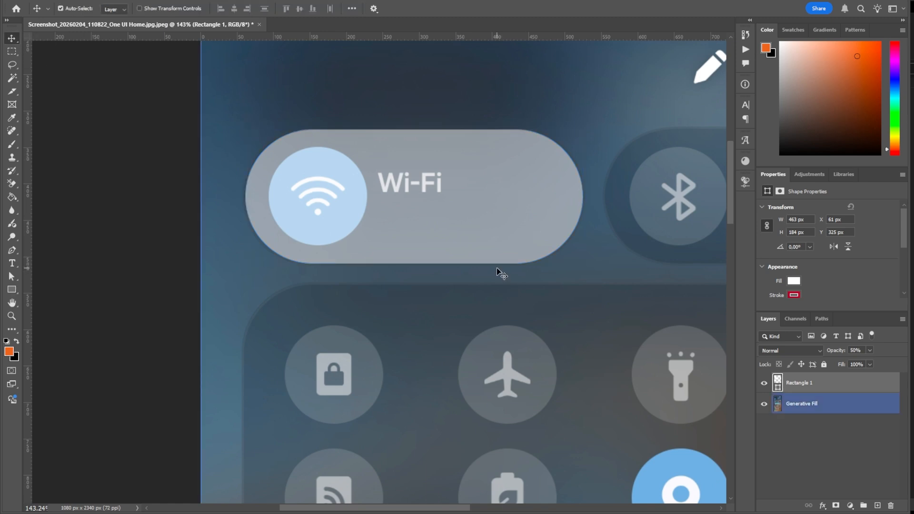
Load the rounded rectangle's outline as a selection and copy the Wi-Fi tile from the Generative Fill layer to a new layer.
{"action": "key", "text": "ctrl"}
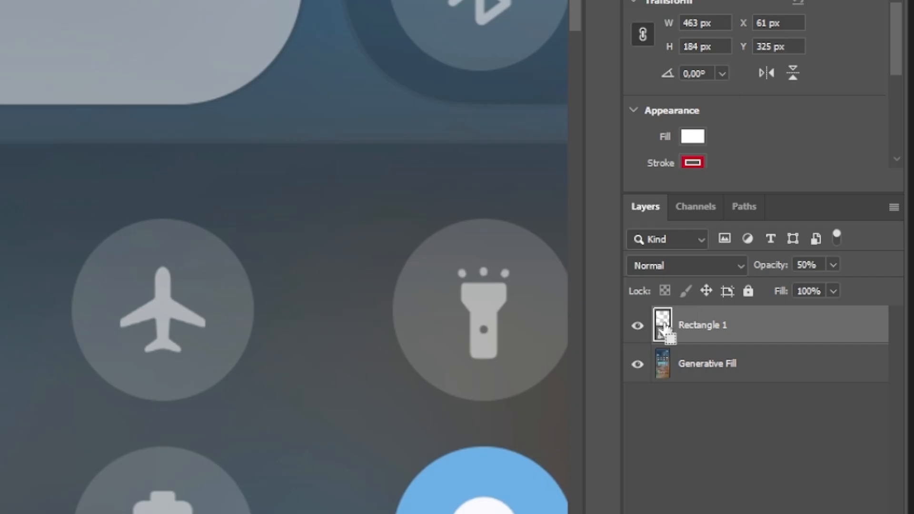
{"action": "left_click", "coordinate": [664, 327], "text": "ctrl"}
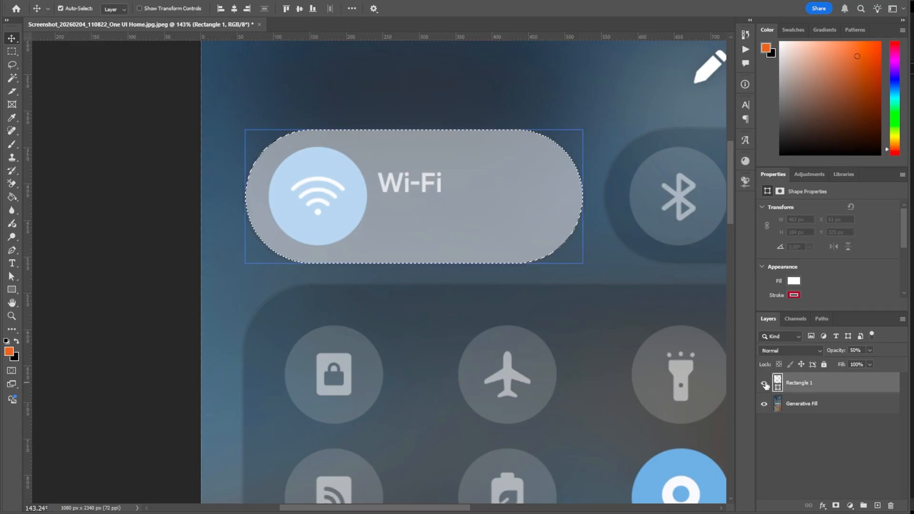
{"action": "left_click", "coordinate": [800, 404]}
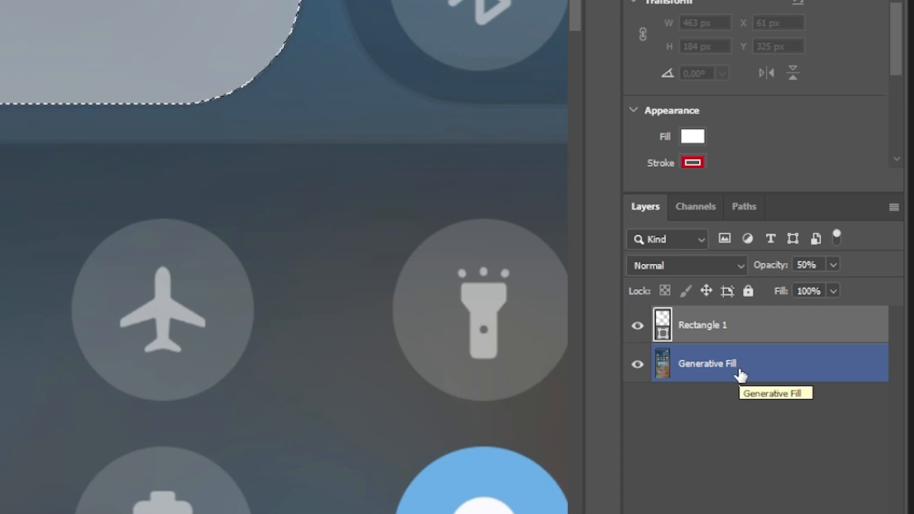
{"action": "left_click", "coordinate": [739, 371]}
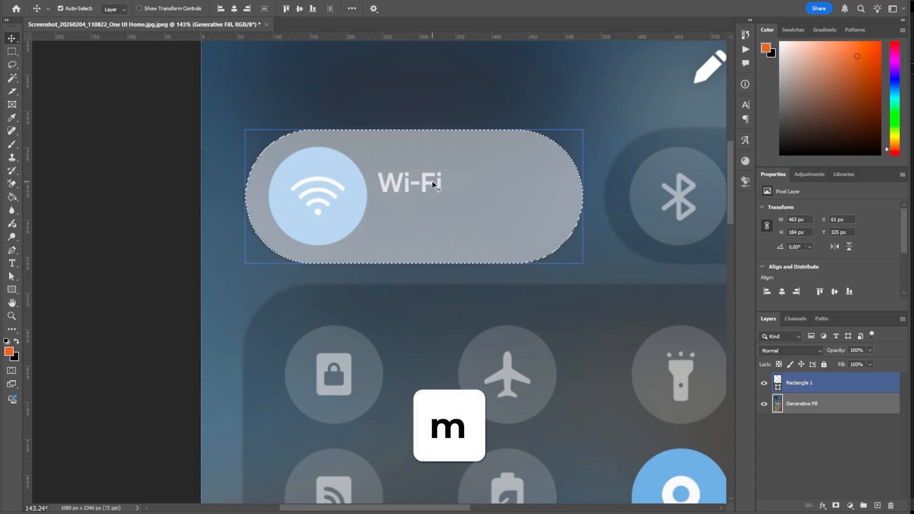
{"action": "key", "text": "m"}
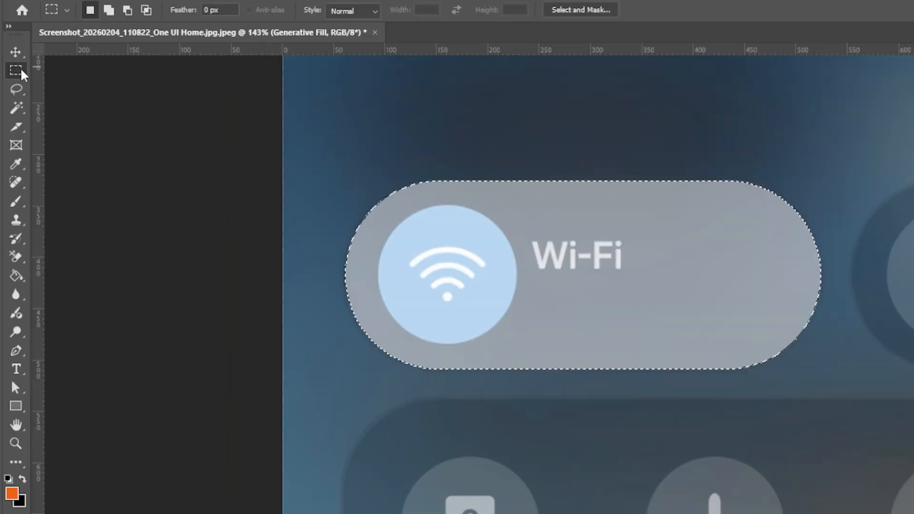
{"action": "right_click", "coordinate": [635, 255]}
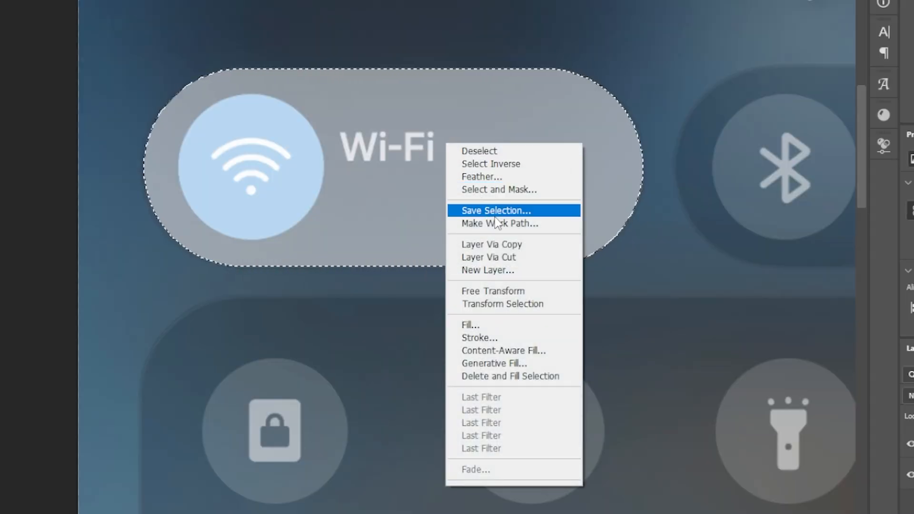
{"action": "left_click", "coordinate": [493, 244]}
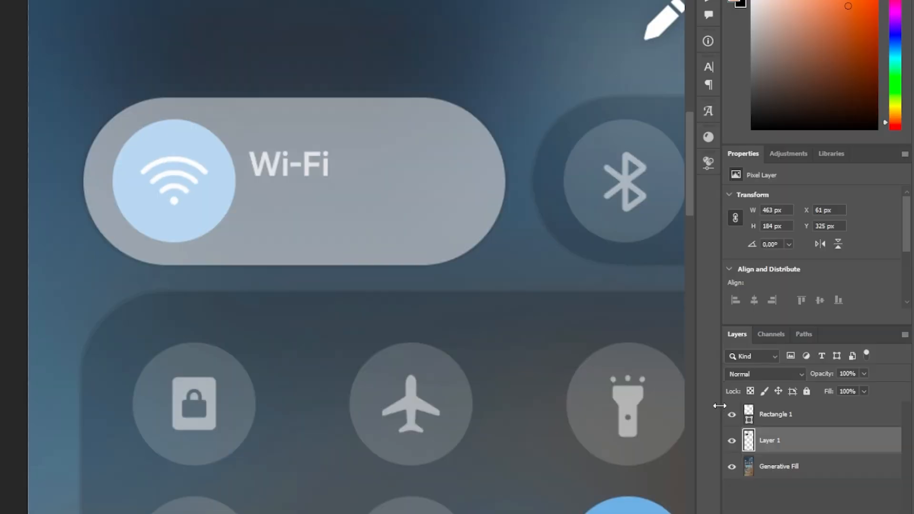
Check the Wi-Fi tile cutout by isolating its layer and toggling its visibility, and show the other layers again.
{"action": "left_click", "coordinate": [731, 415]}
{"action": "left_click", "coordinate": [732, 467]}
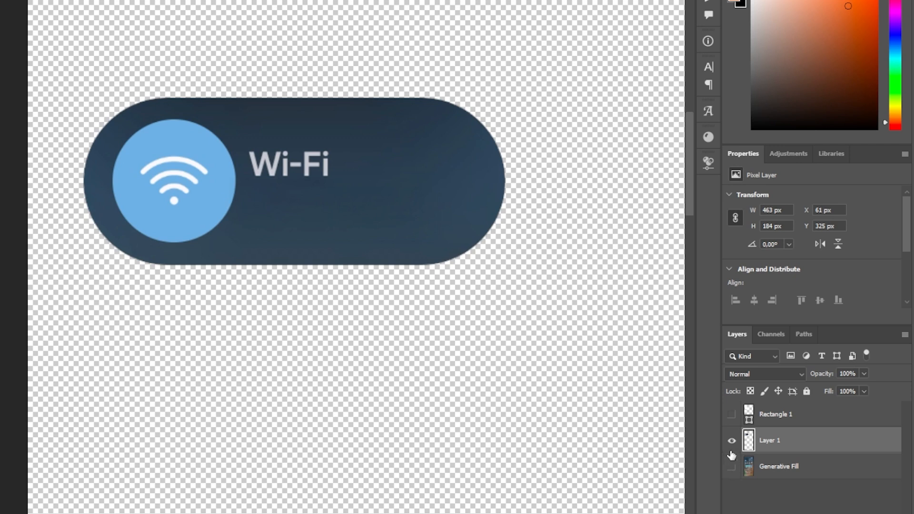
{"action": "left_click", "coordinate": [732, 442]}
{"action": "left_click", "coordinate": [732, 442]}
{"action": "left_click", "coordinate": [732, 442]}
{"action": "left_click", "coordinate": [732, 442]}
{"action": "left_click", "coordinate": [731, 468]}
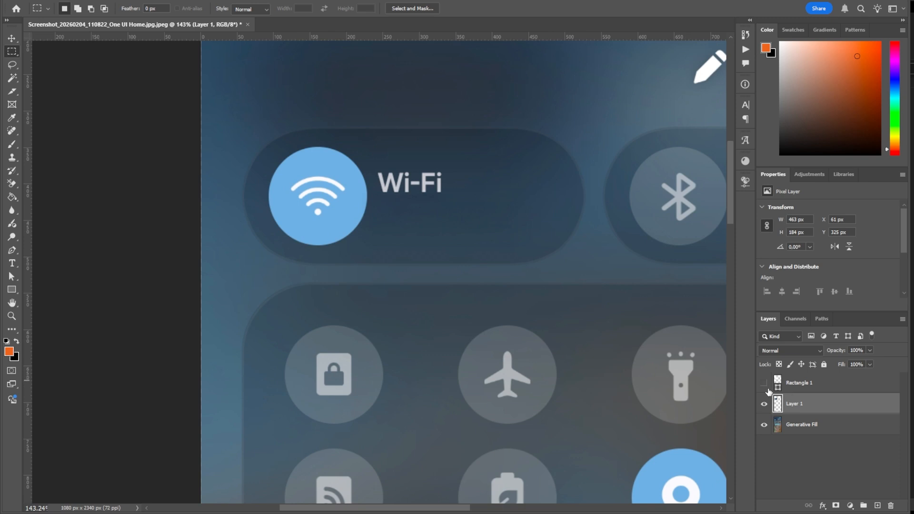
{"action": "left_click", "coordinate": [764, 383]}
Move the rounded rectangle over the Bluetooth tile, to X 554 px and Y 325 px.
{"action": "scroll", "coordinate": [453, 214], "scroll_direction": "down", "scroll_amount": 5}
{"action": "key", "text": "v"}
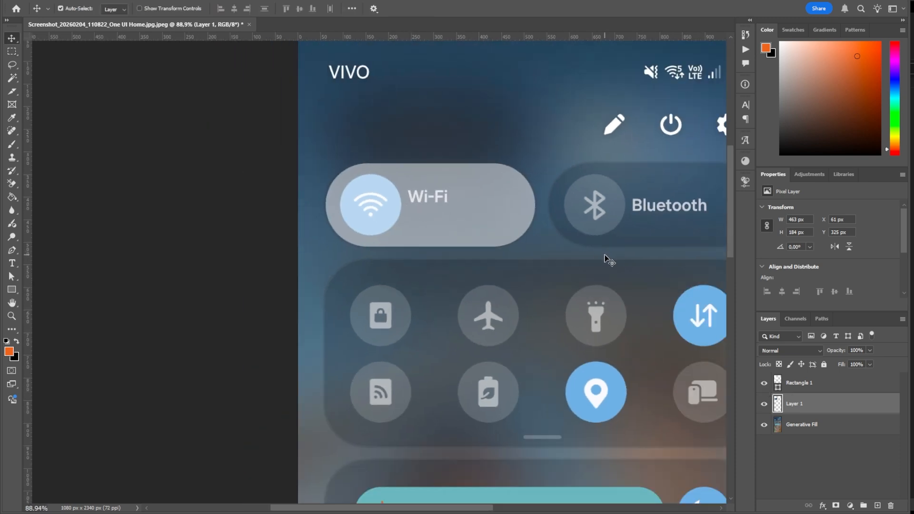
{"action": "scroll", "coordinate": [605, 260], "scroll_direction": "right", "scroll_amount": 5}
{"action": "left_click_drag", "start_coordinate": [269, 204], "coordinate": [461, 223]}
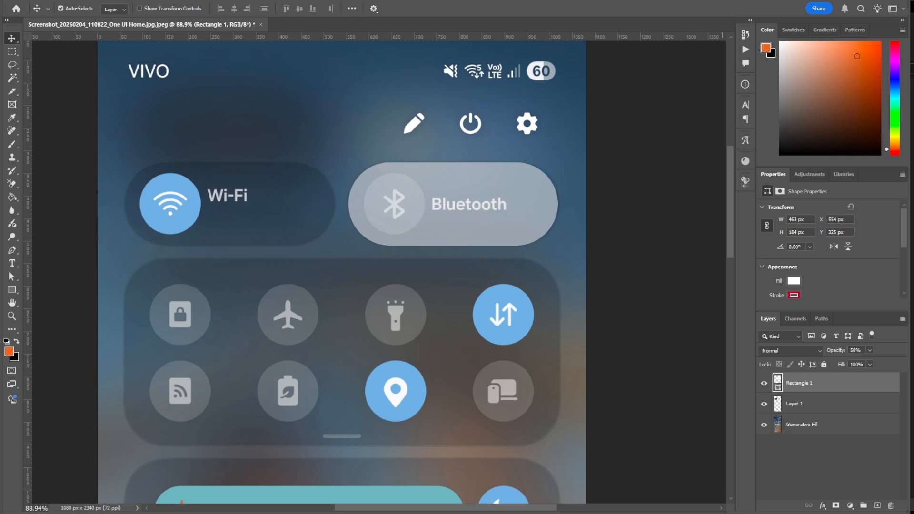
Copy the Bluetooth tile from the Generative Fill layer to a new layer using the rectangle's outline, and hide the rectangle.
{"action": "left_click", "coordinate": [780, 390], "text": "ctrl"}
{"action": "left_click", "coordinate": [779, 423]}
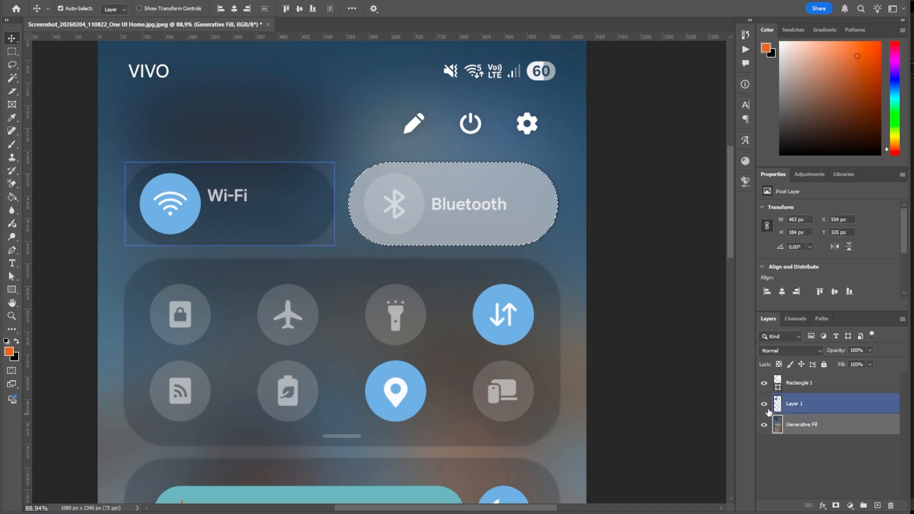
{"action": "key", "text": "m"}
{"action": "right_click", "coordinate": [513, 209]}
{"action": "left_click", "coordinate": [558, 288]}
{"action": "left_click", "coordinate": [764, 384]}
{"action": "scroll", "coordinate": [662, 363], "scroll_direction": "down", "scroll_amount": 3}
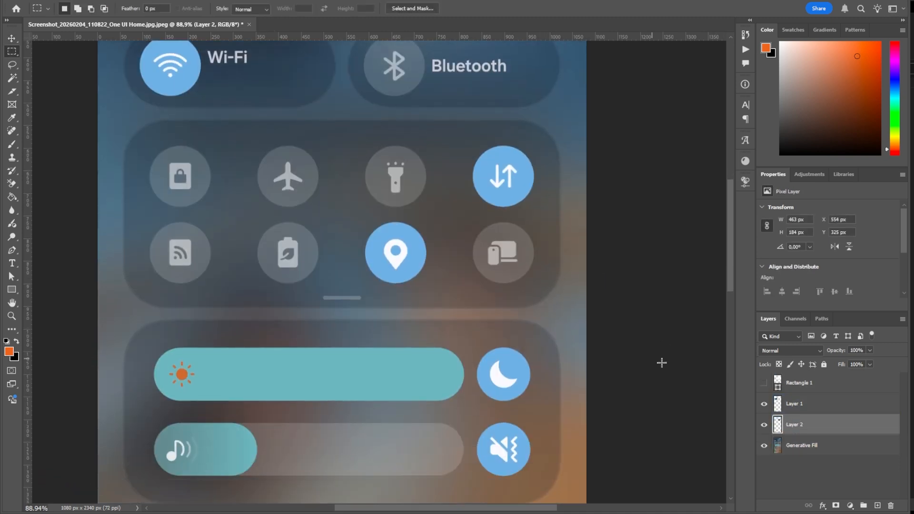
Draw a circle about 133 px in diameter over the lock button, directly above the Generative Fill layer.
{"action": "left_click", "coordinate": [802, 446]}
{"action": "scroll", "coordinate": [187, 198], "scroll_direction": "up", "scroll_amount": 5}
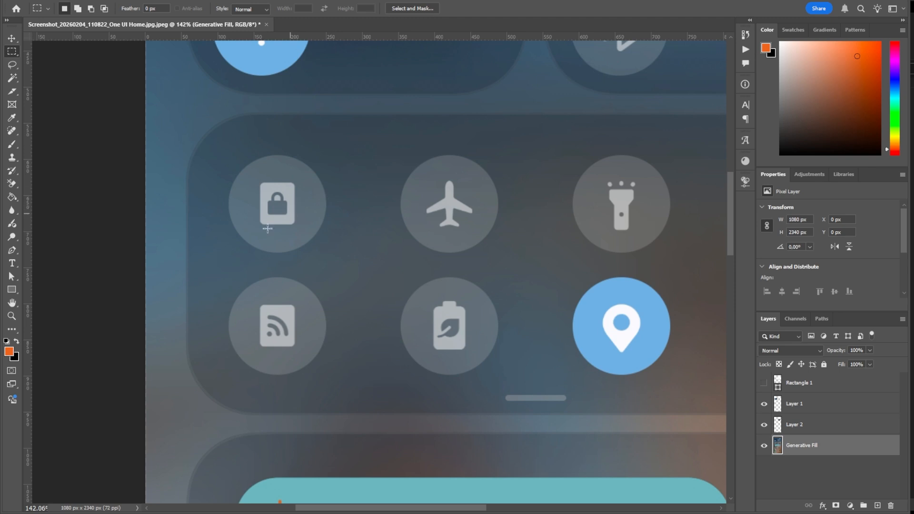
{"action": "right_click", "coordinate": [13, 291]}
{"action": "left_click", "coordinate": [67, 307]}
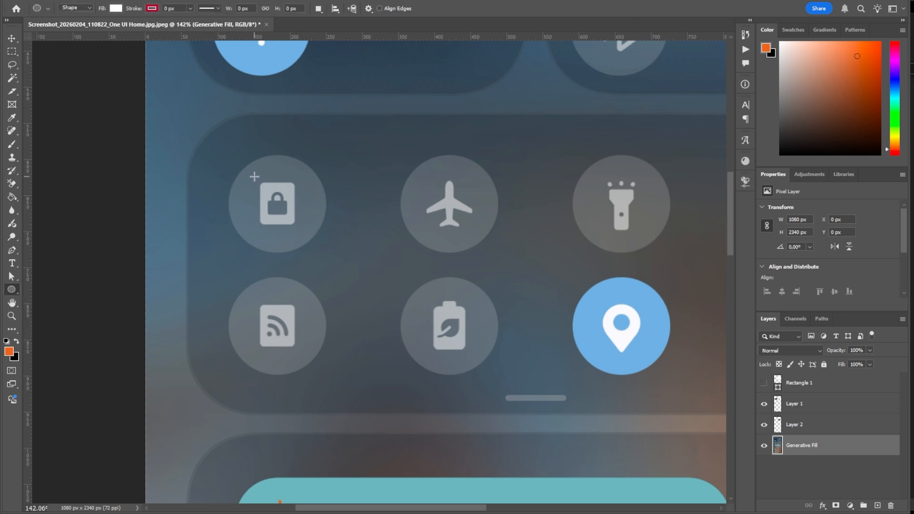
{"action": "left_click_drag", "start_coordinate": [234, 160], "coordinate": [429, 257]}
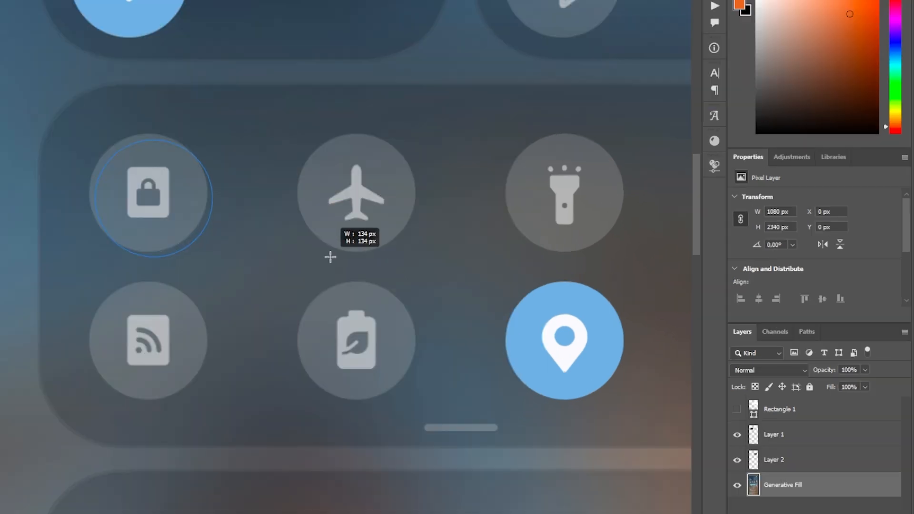
{"action": "left_click_drag", "start_coordinate": [330, 257], "coordinate": [334, 256]}
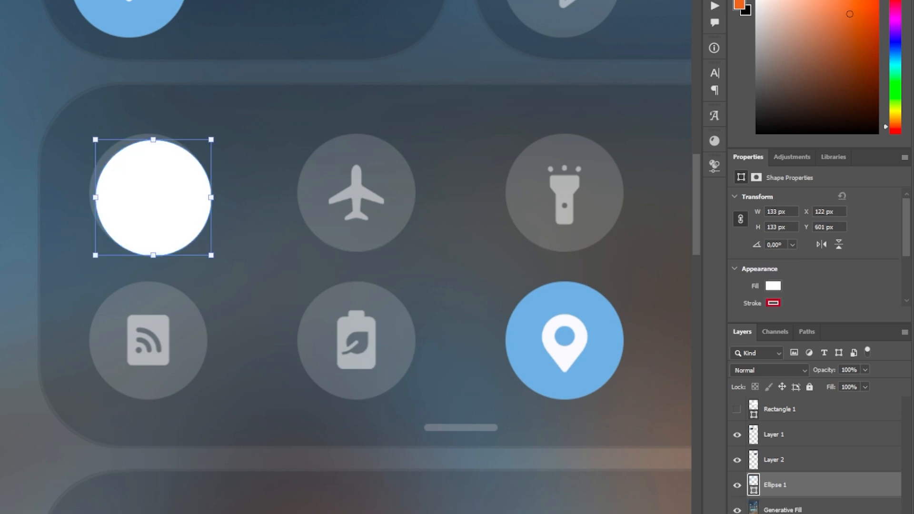
Set the circle's opacity to 50% and align it with the lock button at X 116 px, Y 595 px.
{"action": "type", "text": "50"}
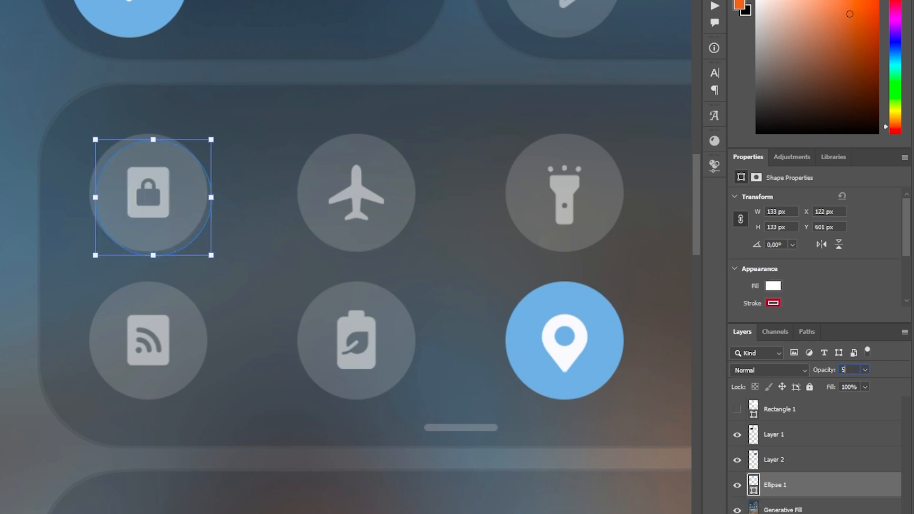
{"action": "key", "text": "Return"}
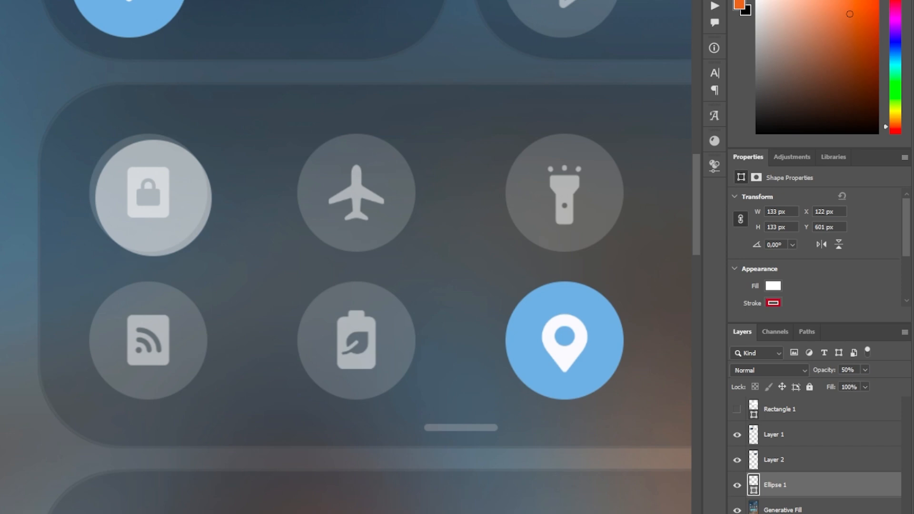
{"action": "scroll", "coordinate": [133, 209], "scroll_direction": "up", "scroll_amount": 4}
{"action": "left_click_drag", "start_coordinate": [154, 198], "coordinate": [221, 210]}
{"action": "key", "text": "Up"}
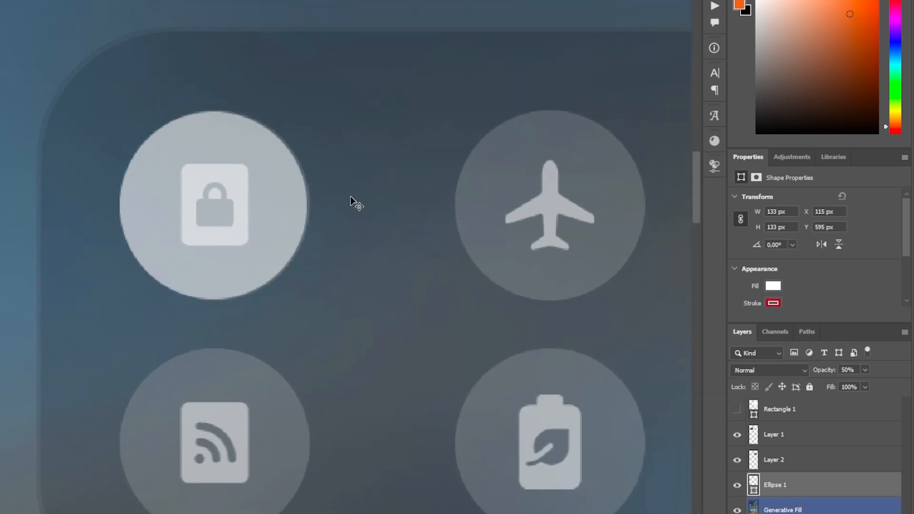
{"action": "key", "text": "Up"}
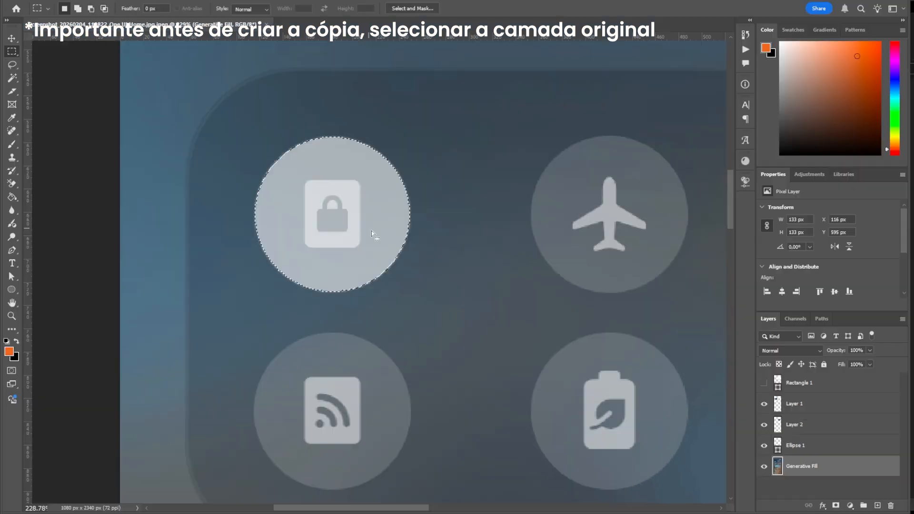
Copy the lock button from the Generative Fill layer to a new layer using the circle's outline as the selection.
{"action": "right_click", "coordinate": [248, 170]}
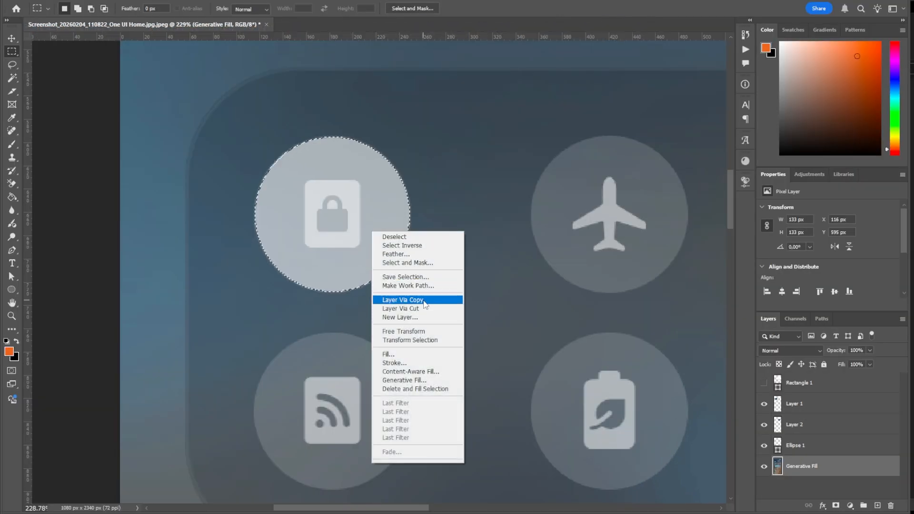
{"action": "left_click", "coordinate": [425, 302]}
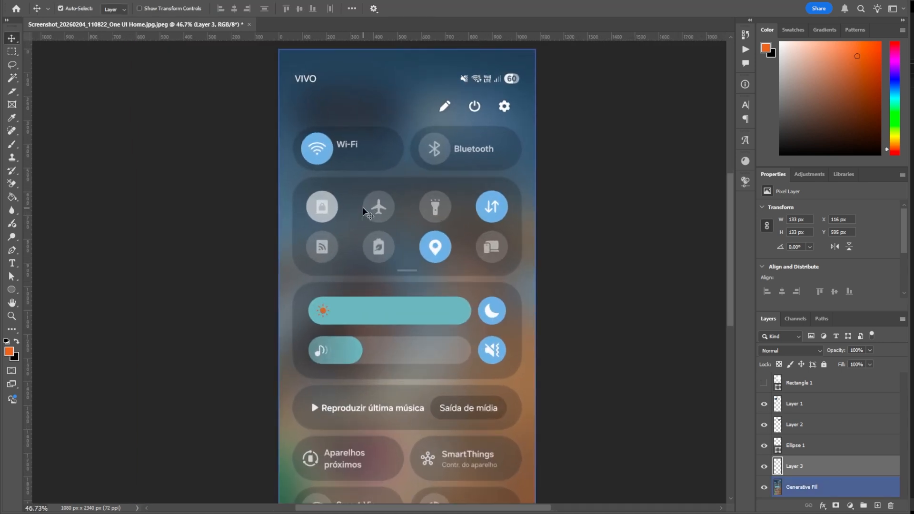
{"action": "scroll", "coordinate": [558, 388], "scroll_direction": "down", "scroll_amount": 2}
{"action": "left_click", "coordinate": [830, 419]}
{"action": "left_click", "coordinate": [710, 342]}
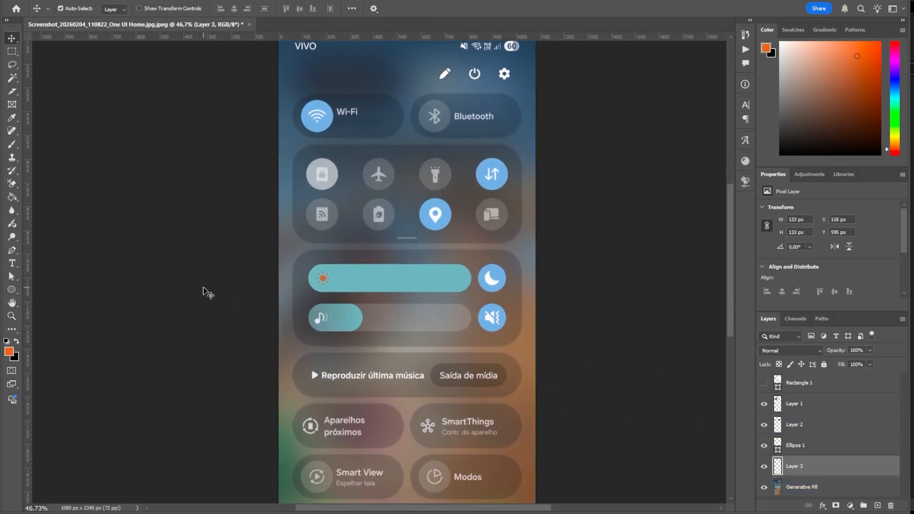
Move the circle 238 px horizontally onto the airplane button and copy that button from Generative Fill to a new layer.
{"action": "left_click", "coordinate": [407, 307]}
{"action": "scroll", "coordinate": [410, 305], "scroll_direction": "down", "scroll_amount": 2}
{"action": "scroll", "coordinate": [388, 323], "scroll_direction": "up", "scroll_amount": 2}
{"action": "left_click_drag", "start_coordinate": [298, 228], "coordinate": [431, 229]}
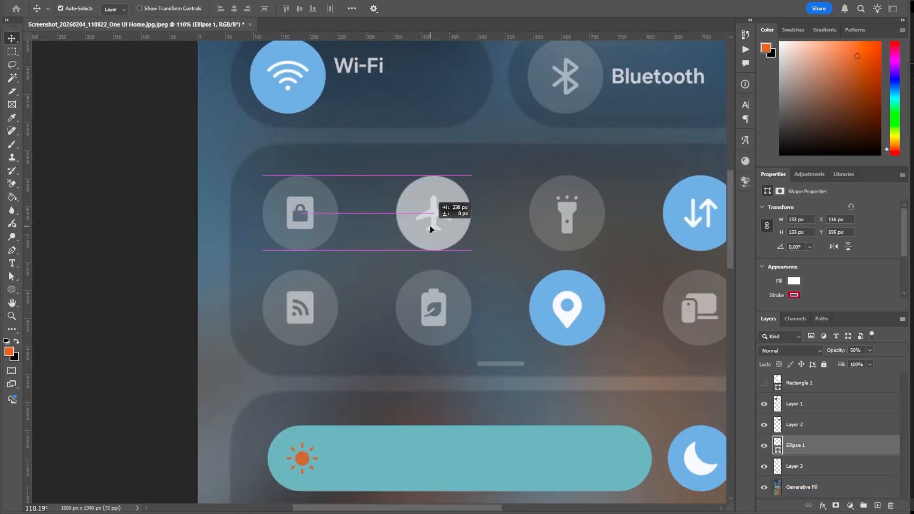
{"action": "key", "text": "m"}
{"action": "key", "text": "ctrl+j"}
Draw a rectangle about 682 px wide over the brightness slider and set its opacity to 50%.
{"action": "key", "text": "shift+u"}
{"action": "left_click_drag", "start_coordinate": [66, 177], "coordinate": [624, 270]}
{"action": "key", "text": "v"}
{"action": "left_click", "coordinate": [858, 350]}
{"action": "type", "text": "50"}
Fit the rectangle to the brightness slider's rounded outline, 686 by 120 px at X 124 px, Y 1039 px.
{"action": "key", "text": "ctrl+t"}
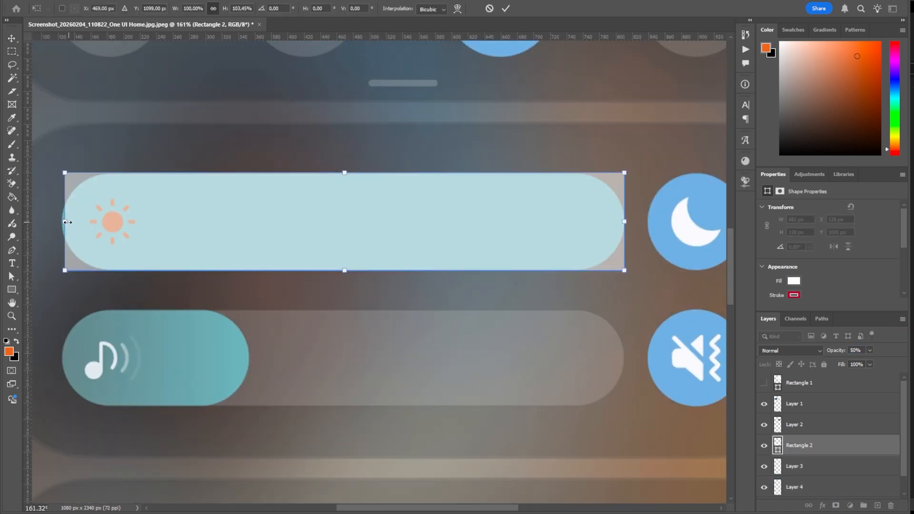
{"action": "left_click_drag", "start_coordinate": [65, 222], "coordinate": [62, 222]}
{"action": "key", "text": "Return"}
{"action": "scroll", "coordinate": [331, 279], "scroll_direction": "down", "scroll_amount": 6}
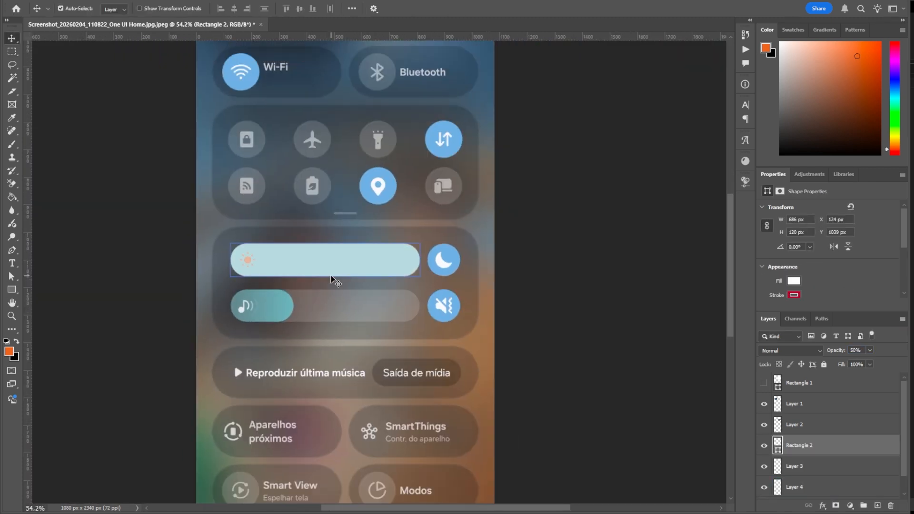
Save the layered document as PRINT VIDEO CANAL.psd.
{"action": "key", "text": "ctrl+s"}
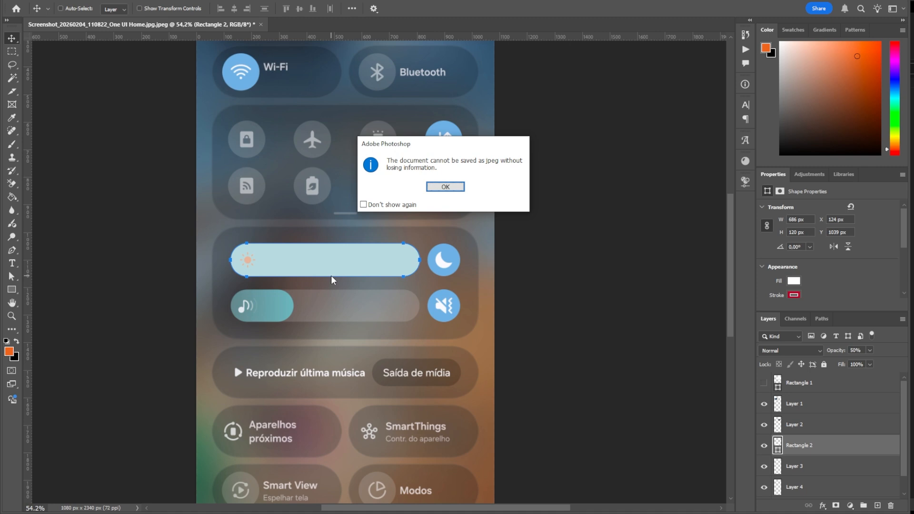
{"action": "key", "text": "Return"}
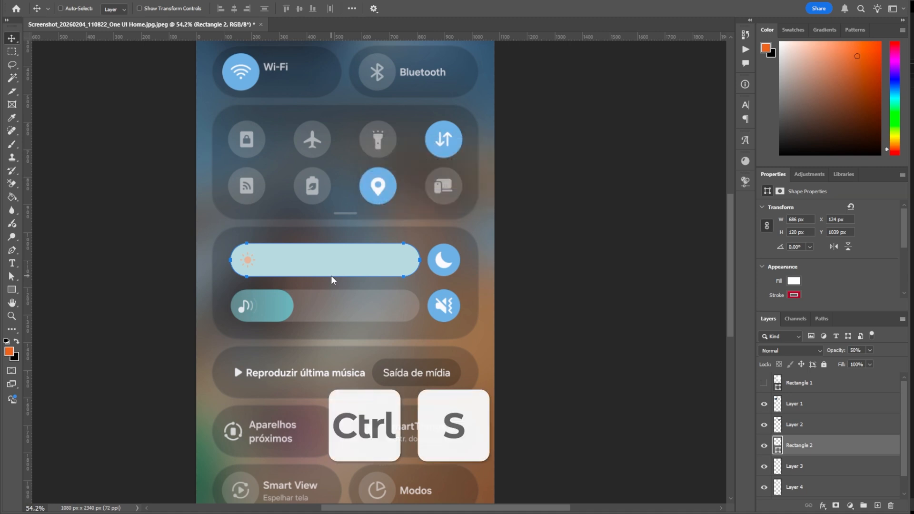
{"action": "key", "text": "Return"}
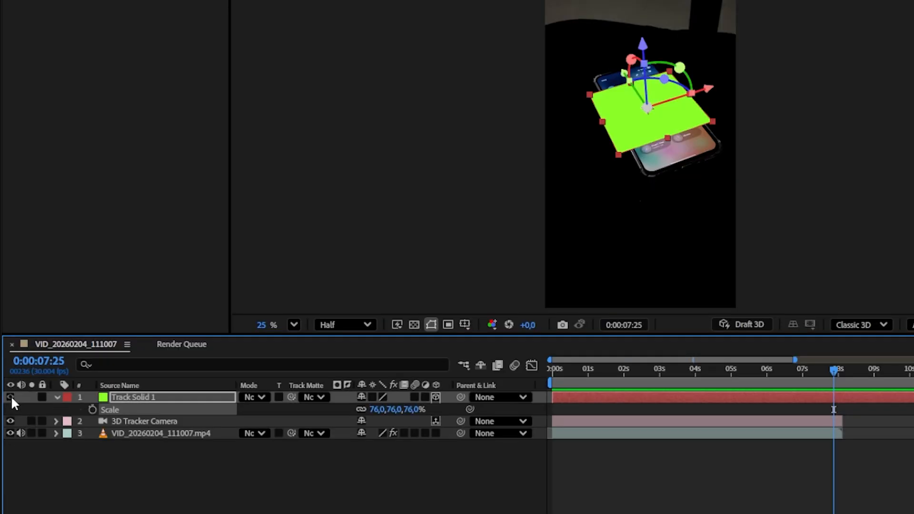
Switch to After Effects and hide the Track Solid 1 layer in the phone video composition.
{"action": "left_click", "coordinate": [7, 377]}
{"action": "left_click", "coordinate": [113, 150]}
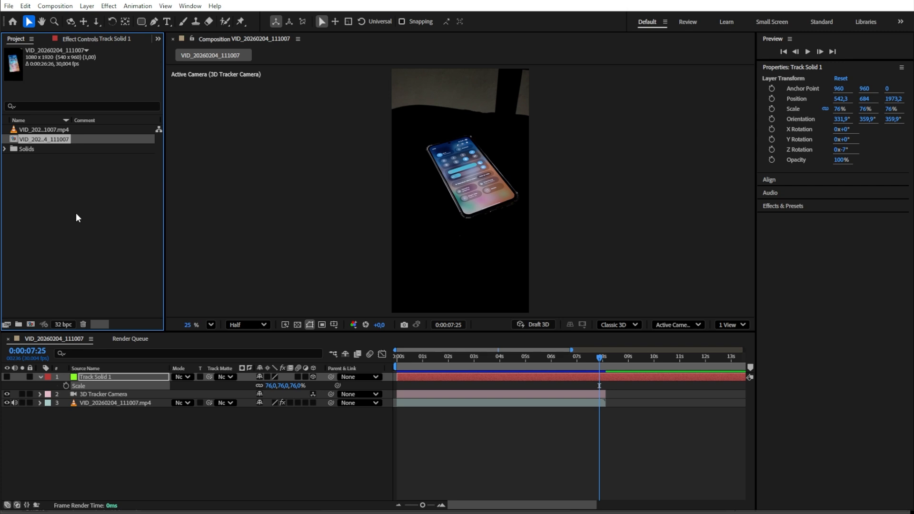
Import PRINT VIDEO CANAL.psd as Composition - Retain Layer Sizes with Editable Layer Styles.
{"action": "double_click", "coordinate": [76, 213]}
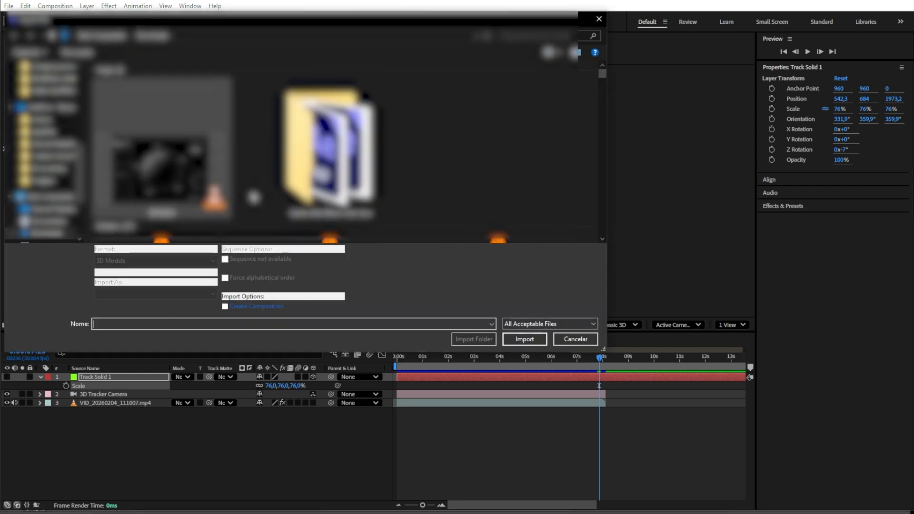
{"action": "key", "text": "Escape"}
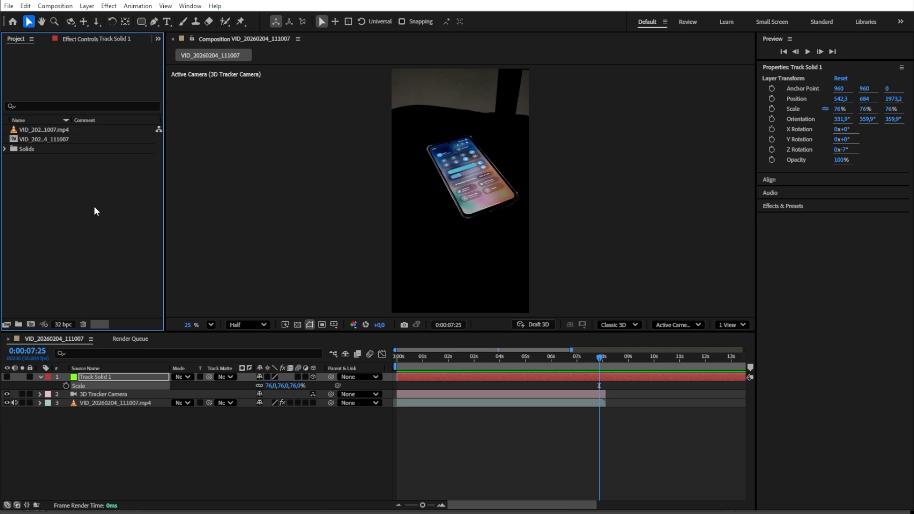
{"action": "double_click", "coordinate": [94, 208]}
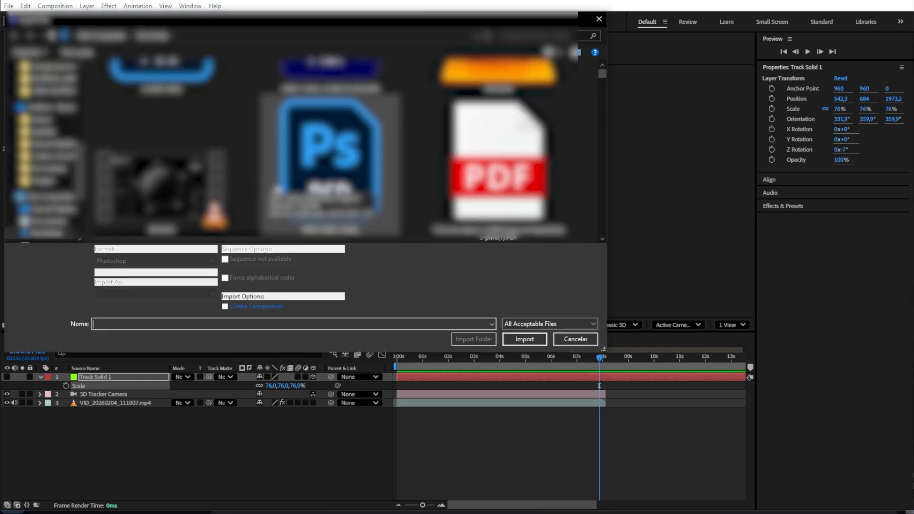
{"action": "double_click", "coordinate": [280, 190]}
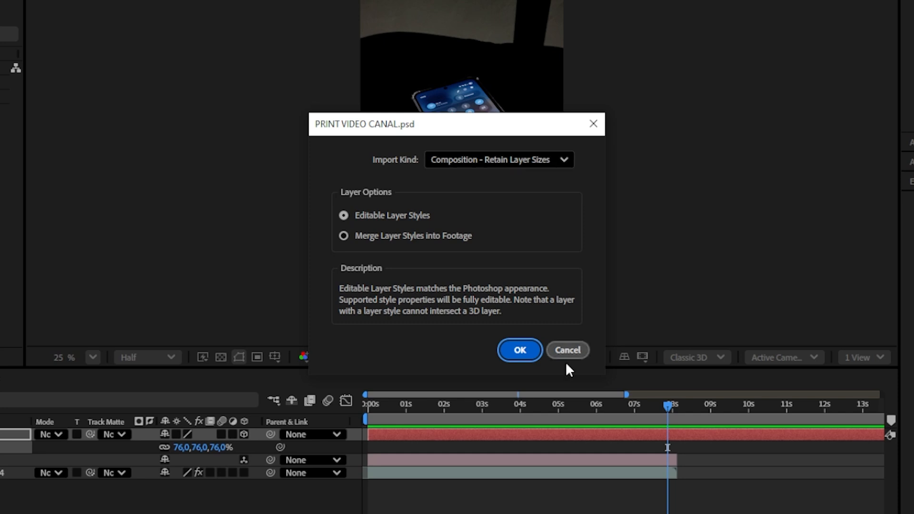
{"action": "left_click", "coordinate": [512, 358]}
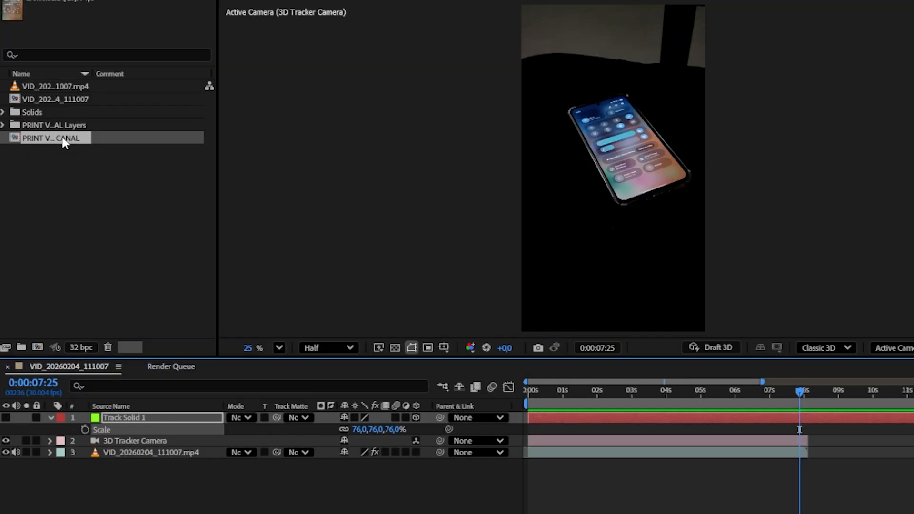
Open the PRINT VIDEO CANAL composition and check the separated tiles by soloing Layer 12 and Layer 4 in turn.
{"action": "double_click", "coordinate": [64, 143]}
{"action": "scroll", "coordinate": [382, 465], "scroll_direction": "down", "scroll_amount": 2}
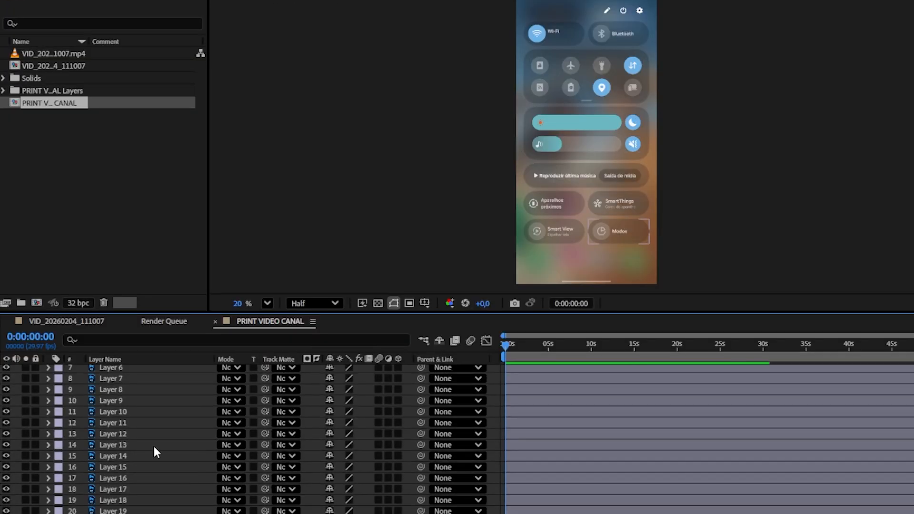
{"action": "left_click", "coordinate": [60, 481]}
{"action": "left_click", "coordinate": [25, 433]}
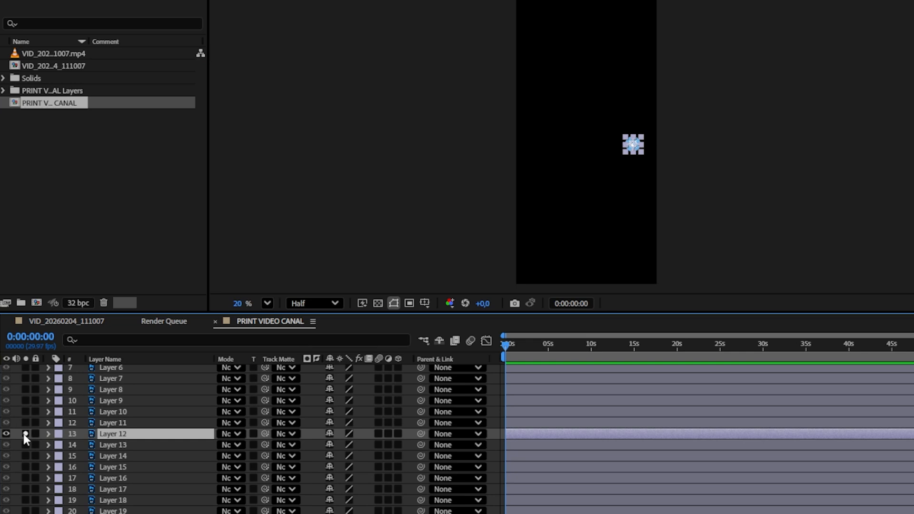
{"action": "left_click", "coordinate": [25, 434]}
{"action": "scroll", "coordinate": [25, 398], "scroll_direction": "up", "scroll_amount": 3}
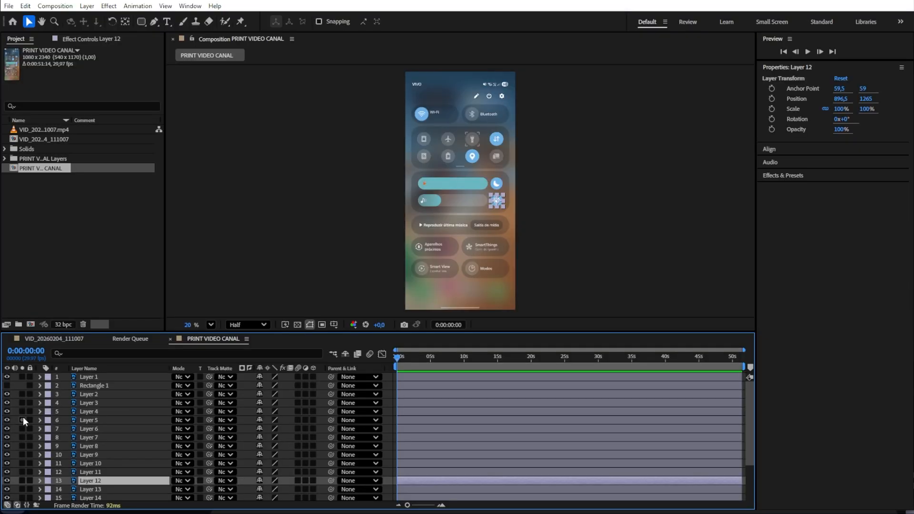
{"action": "left_click", "coordinate": [21, 411]}
{"action": "left_click", "coordinate": [22, 411]}
{"action": "scroll", "coordinate": [74, 439], "scroll_direction": "down", "scroll_amount": 3}
Copy all PRINT VIDEO CANAL layers except Rectangle 1 into the VID_20260204_111007 composition and make them 3D layers.
{"action": "key", "text": "ctrl+a"}
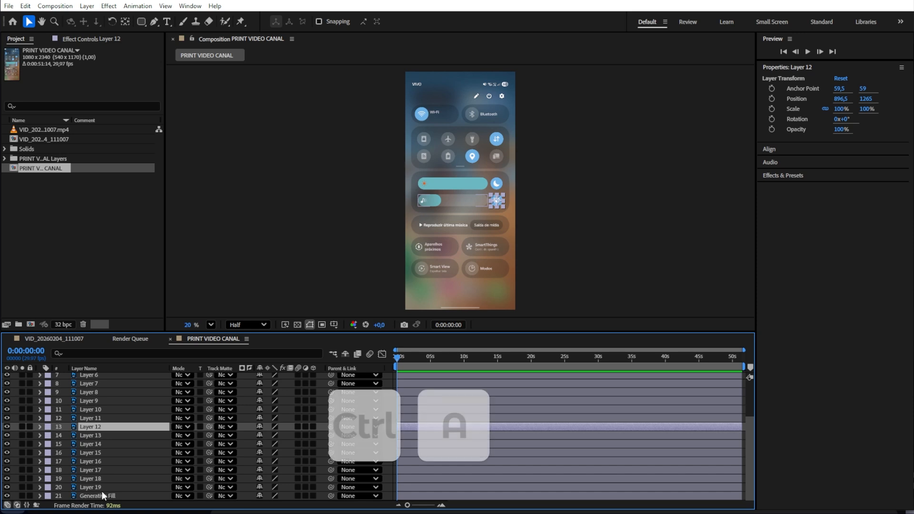
{"action": "scroll", "coordinate": [104, 477], "scroll_direction": "up", "scroll_amount": 3}
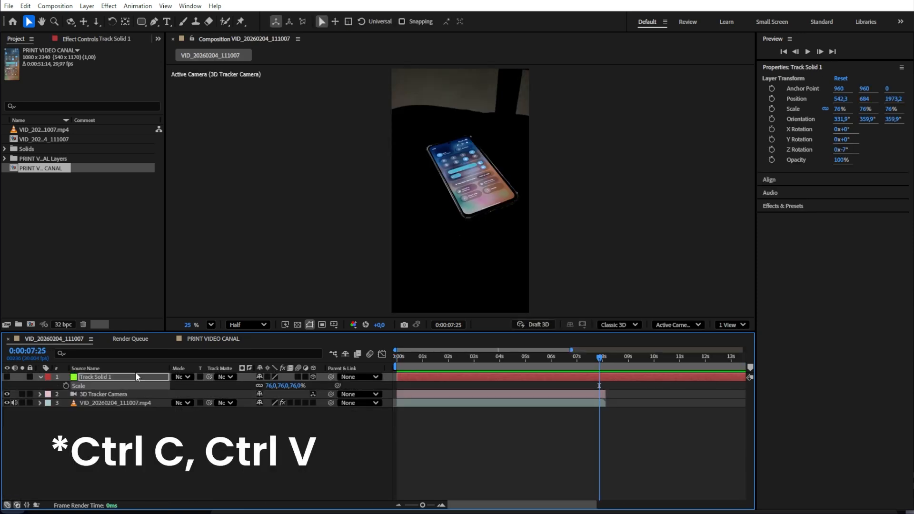
{"action": "key", "text": "ctrl+v"}
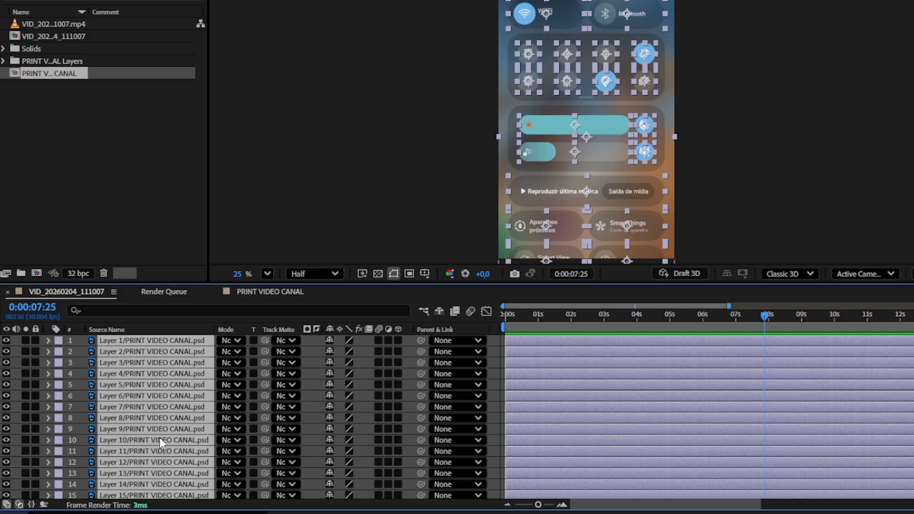
{"action": "scroll", "coordinate": [160, 439], "scroll_direction": "down", "scroll_amount": 1}
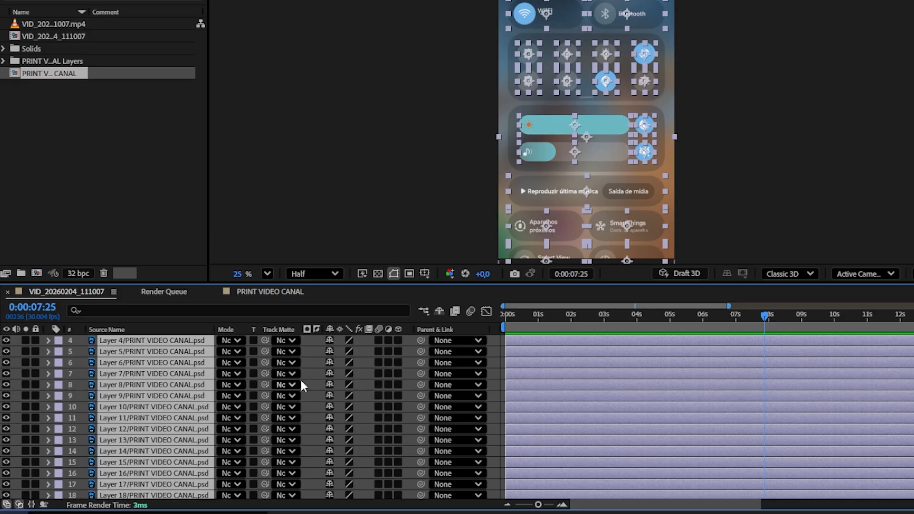
{"action": "left_click", "coordinate": [398, 342]}
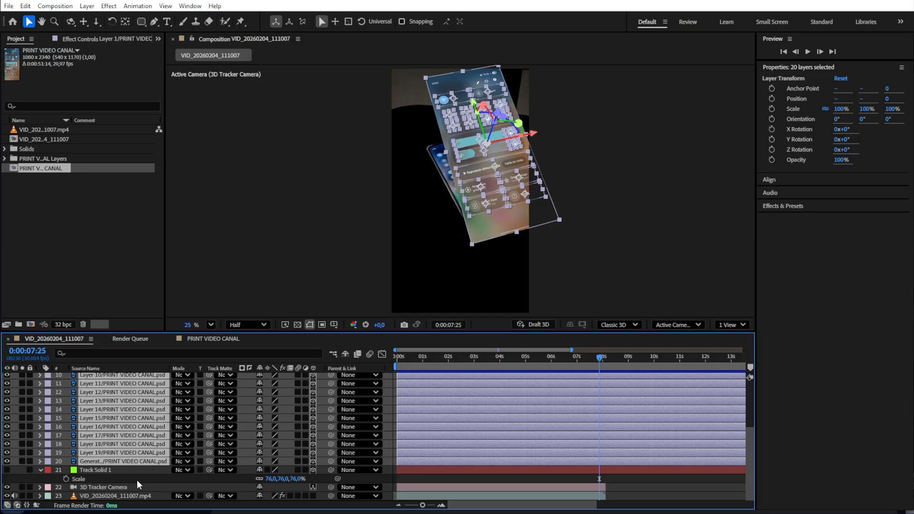
Check the Generative Fill background layer by soloing it, and show the other layers again.
{"action": "left_click", "coordinate": [26, 480]}
{"action": "left_click", "coordinate": [125, 455]}
{"action": "left_click", "coordinate": [113, 462]}
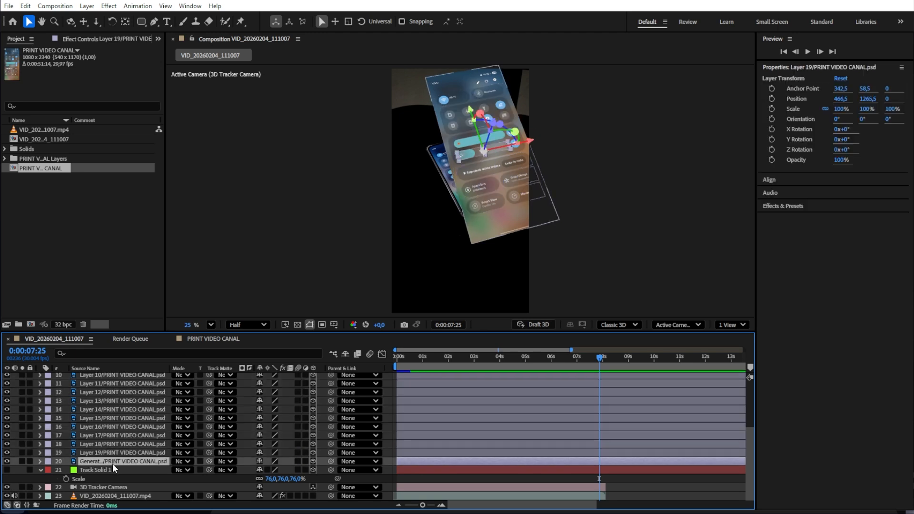
{"action": "left_click", "coordinate": [19, 460]}
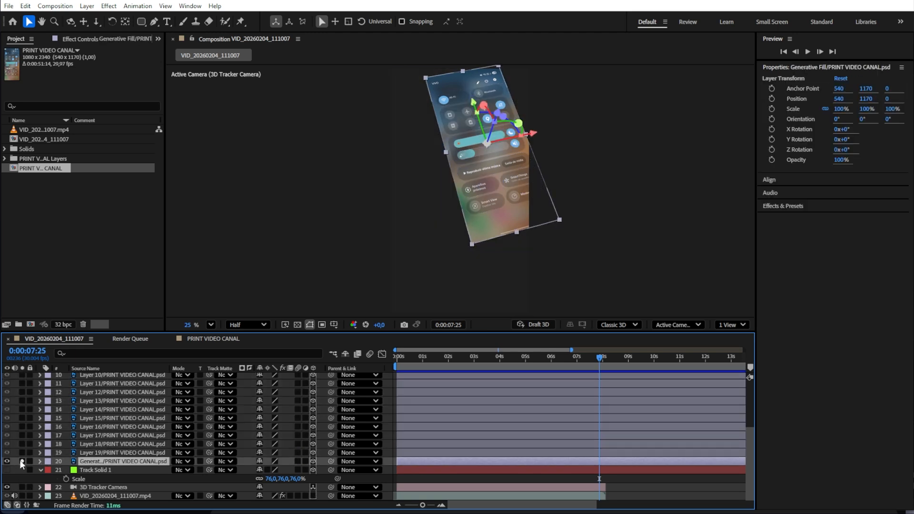
{"action": "left_click", "coordinate": [19, 460]}
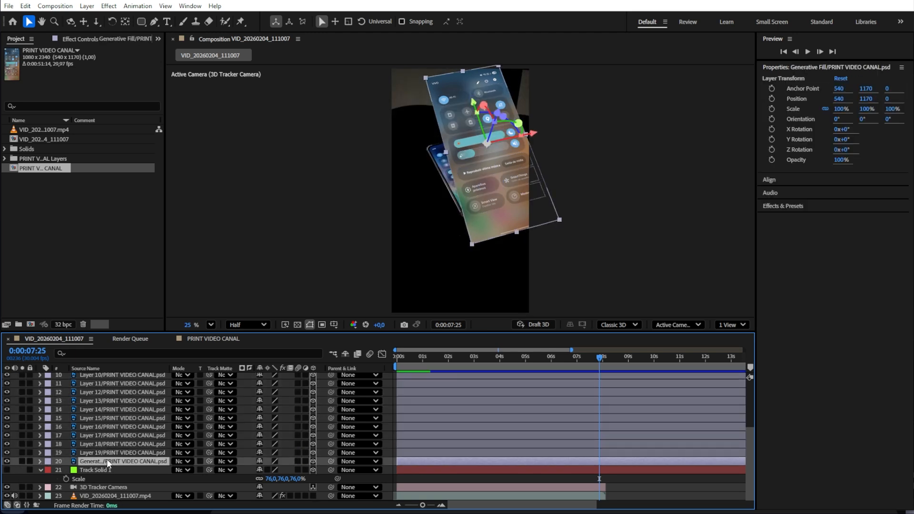
Parent Layers 1 through 19 to the Generative Fill background layer.
{"action": "left_click", "coordinate": [133, 455]}
{"action": "scroll", "coordinate": [132, 453], "scroll_direction": "up", "scroll_amount": 3}
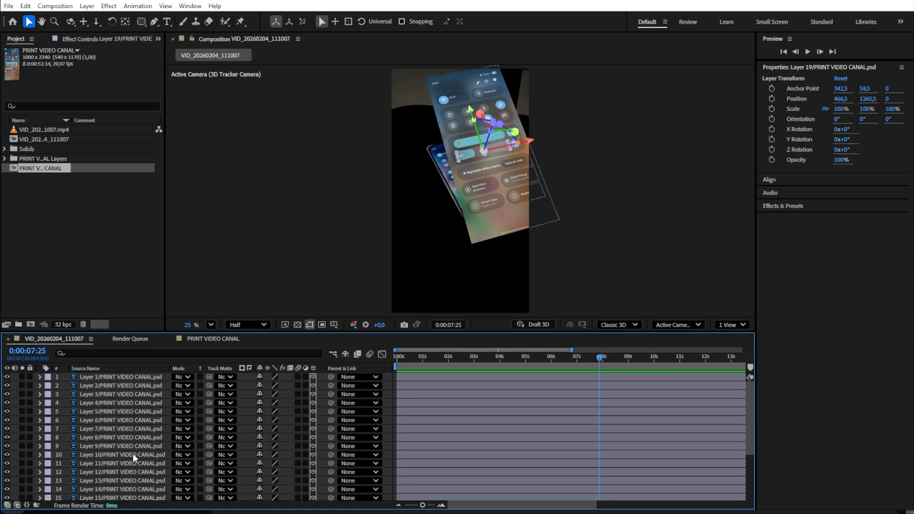
{"action": "left_click", "coordinate": [114, 375], "text": "shift"}
{"action": "scroll", "coordinate": [114, 381], "scroll_direction": "down", "scroll_amount": 3}
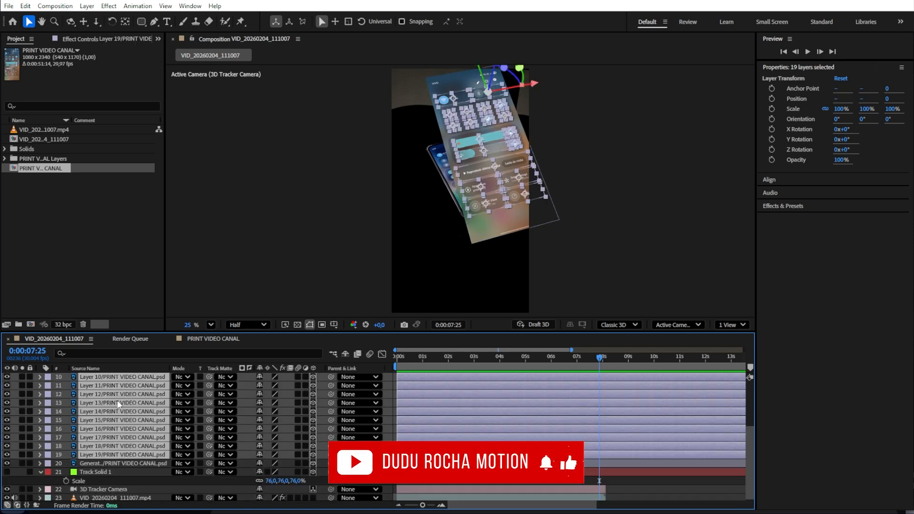
{"action": "left_click_drag", "start_coordinate": [331, 377], "coordinate": [159, 460]}
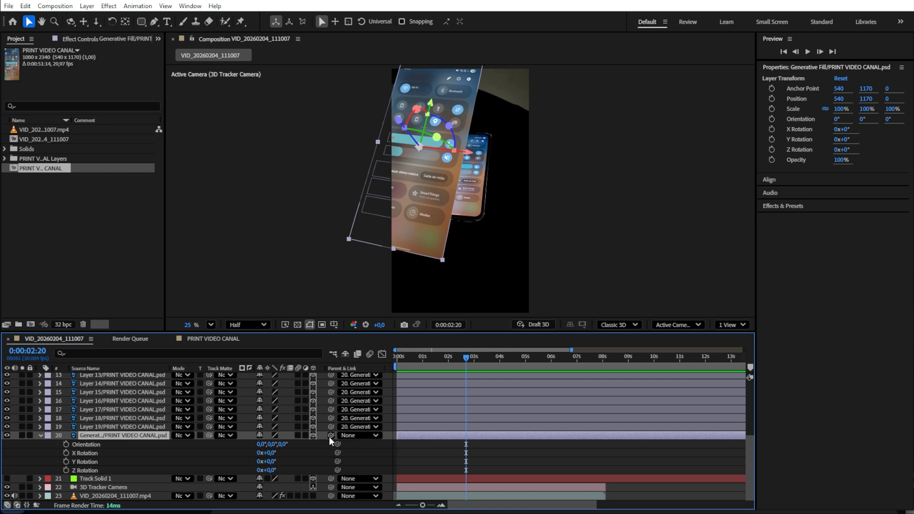
Parent the Generative Fill layer to Track Solid 1, snapping it onto the solid's position, and scale it to 135%.
{"action": "left_click_drag", "start_coordinate": [330, 436], "coordinate": [108, 477]}
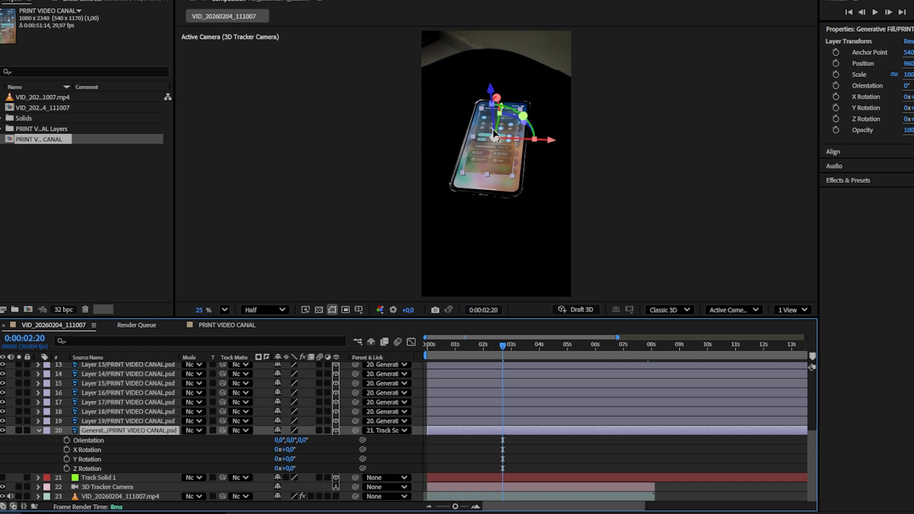
{"action": "scroll", "coordinate": [493, 129], "scroll_direction": "up", "scroll_amount": 5}
{"action": "scroll", "coordinate": [493, 130], "scroll_direction": "down", "scroll_amount": 1}
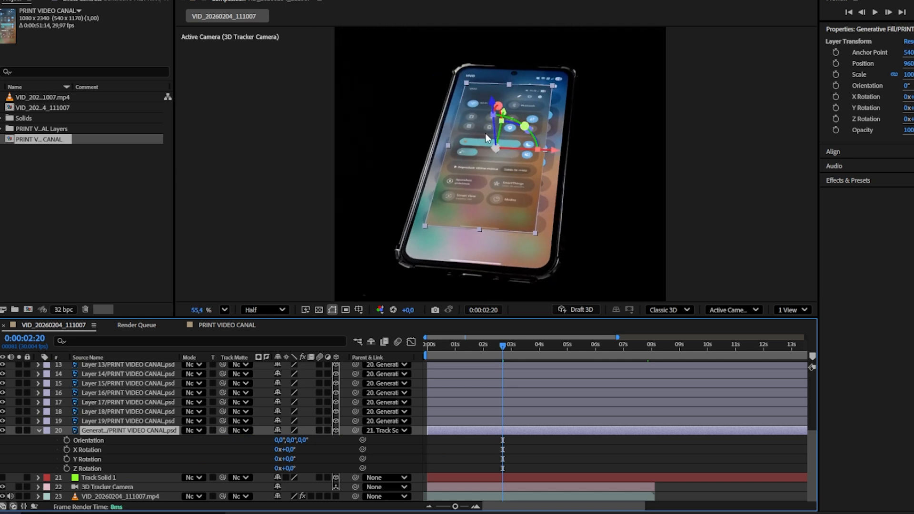
{"action": "key", "text": "s"}
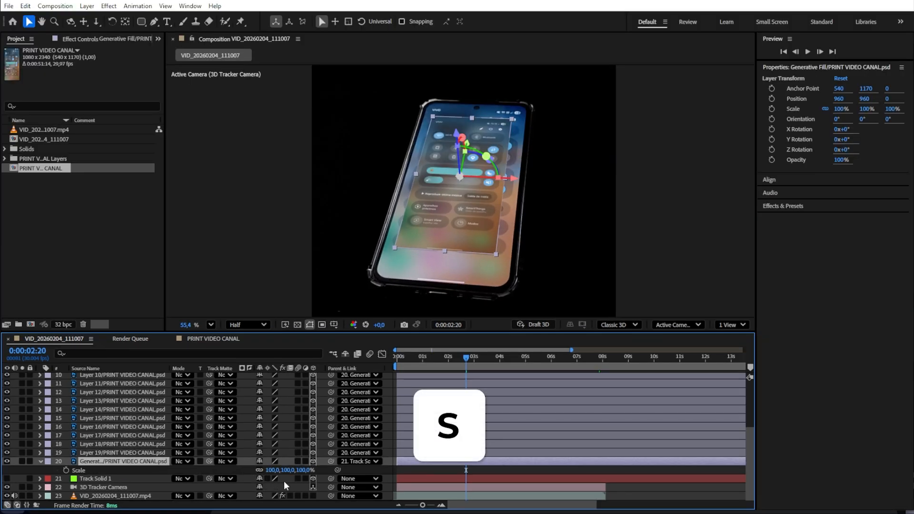
{"action": "left_click_drag", "start_coordinate": [286, 470], "coordinate": [303, 471]}
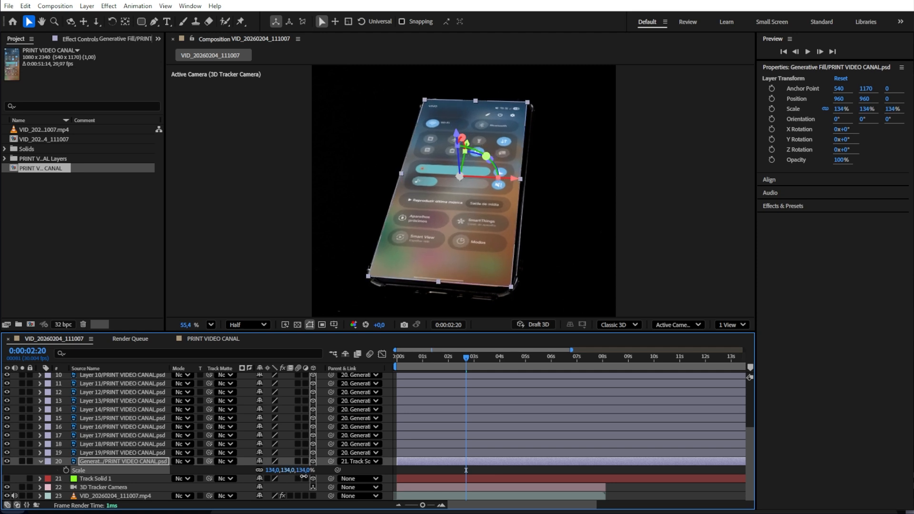
Lower the Generative Fill layer's opacity to 57% and align it with the filmed phone screen at 128% scale and position 966.6, 1000.2.
{"action": "key", "text": "t"}
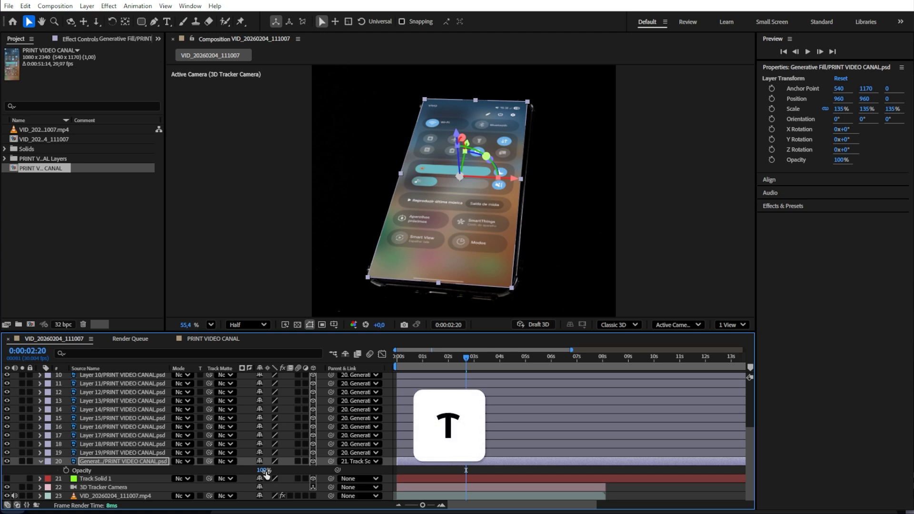
{"action": "left_click_drag", "start_coordinate": [265, 471], "coordinate": [250, 476]}
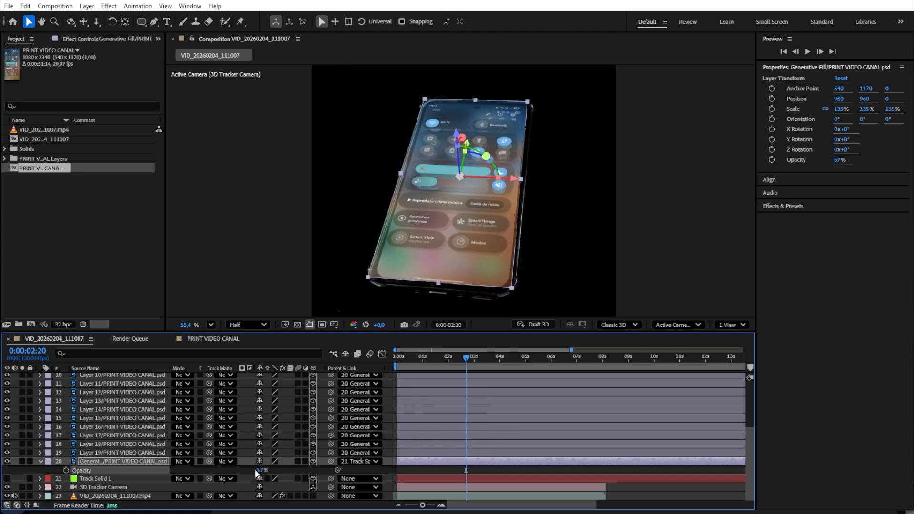
{"action": "key", "text": "s"}
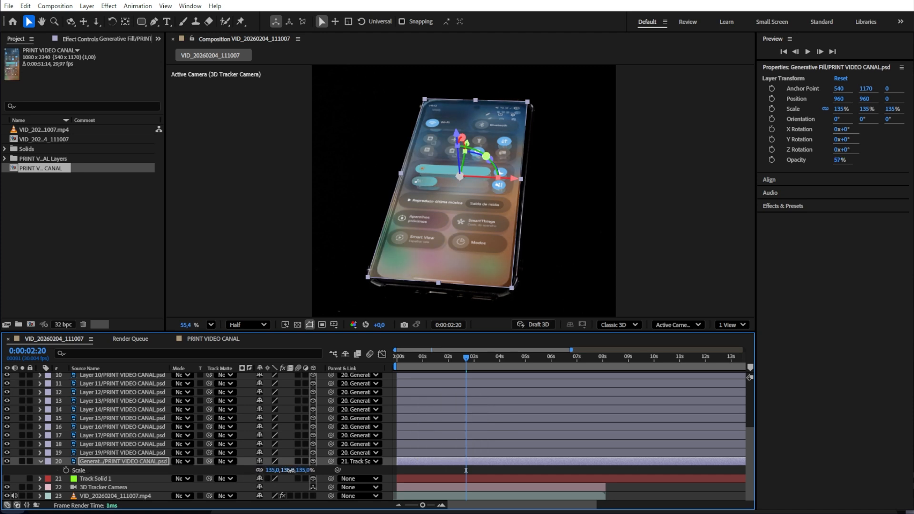
{"action": "left_click_drag", "start_coordinate": [289, 470], "coordinate": [288, 470]}
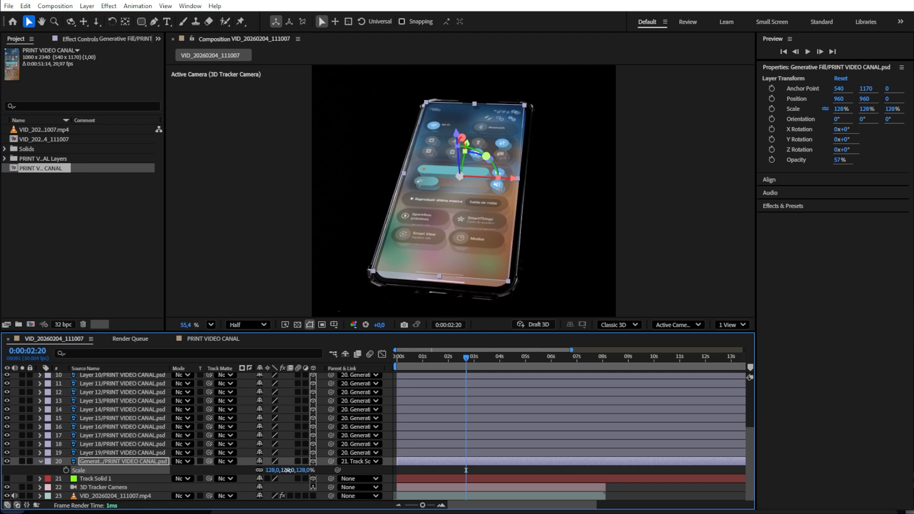
{"action": "left_click_drag", "start_coordinate": [468, 143], "coordinate": [481, 154]}
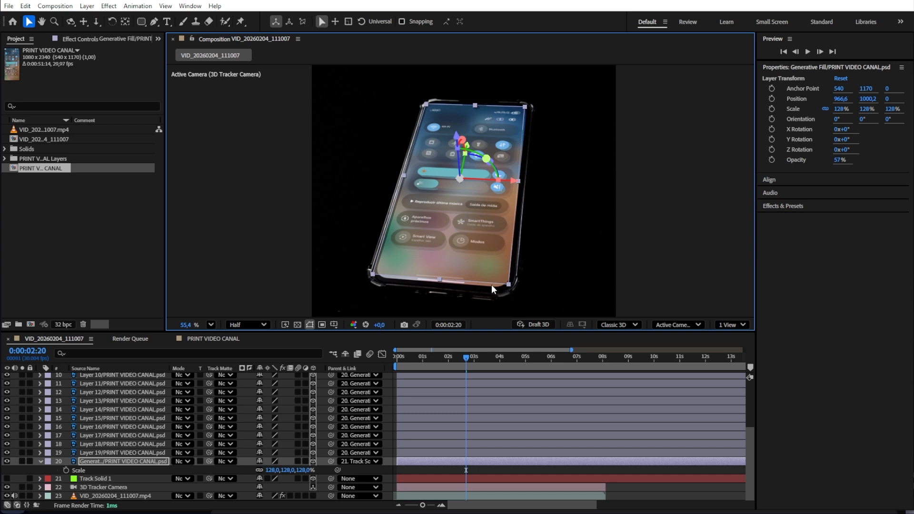
Refine the Generative Fill layer's fit on the phone screen with Z Rotation 1°, position 990.5, 1000.6 and scale 132%.
{"action": "key", "text": "shift+r"}
{"action": "left_click_drag", "start_coordinate": [270, 480], "coordinate": [268, 479]}
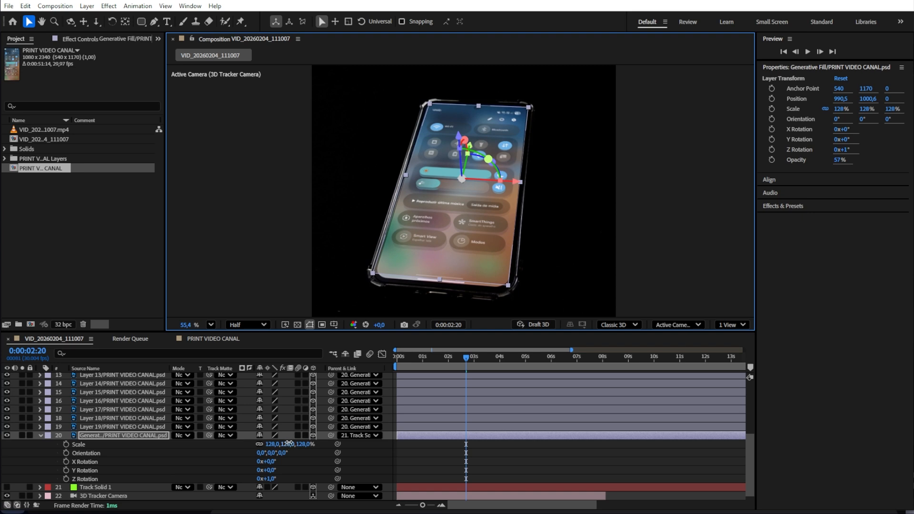
{"action": "left_click_drag", "start_coordinate": [294, 444], "coordinate": [290, 444]}
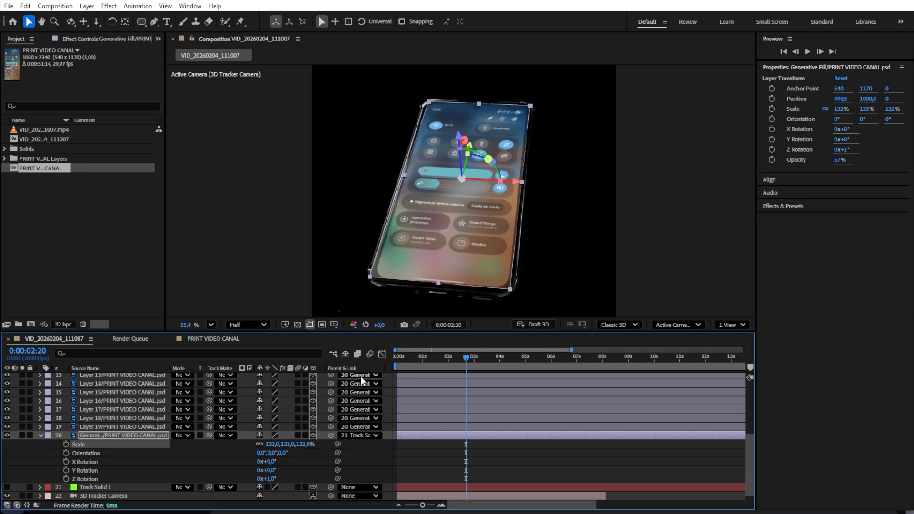
Restore the Generative Fill layer's opacity to 100% and deselect it.
{"action": "key", "text": "t"}
{"action": "left_click_drag", "start_coordinate": [262, 470], "coordinate": [650, 510]}
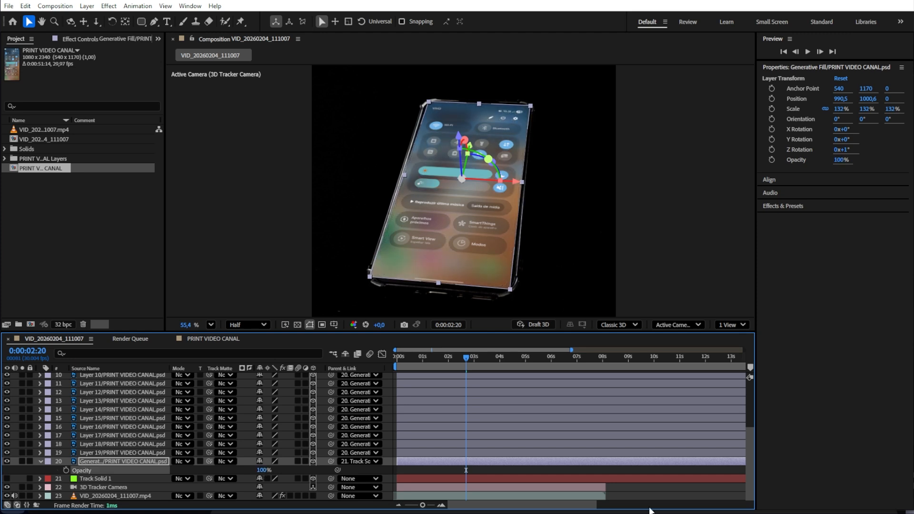
{"action": "left_click", "coordinate": [579, 472]}
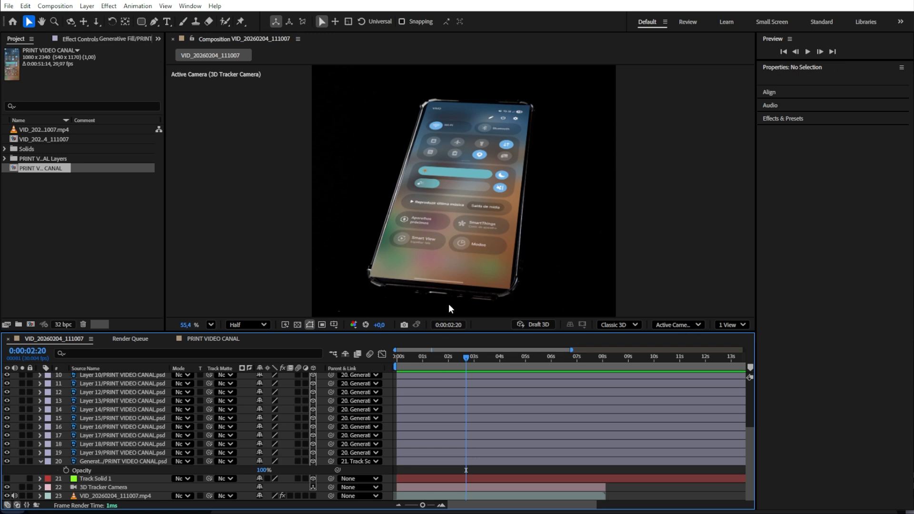
Draw a rounded-rectangle mask on the Generative Fill layer covering the whole phone screen with the Rounded Rectangle Tool.
{"action": "left_click", "coordinate": [505, 285]}
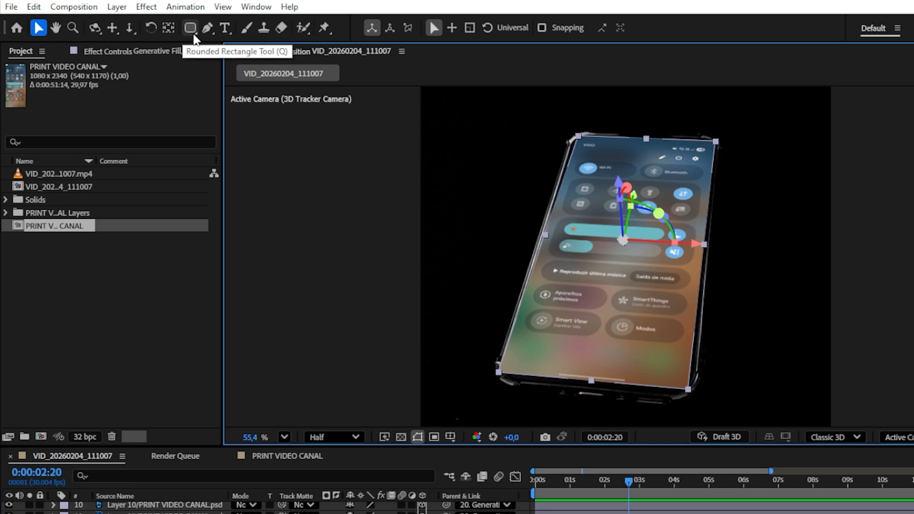
{"action": "left_click", "coordinate": [191, 29]}
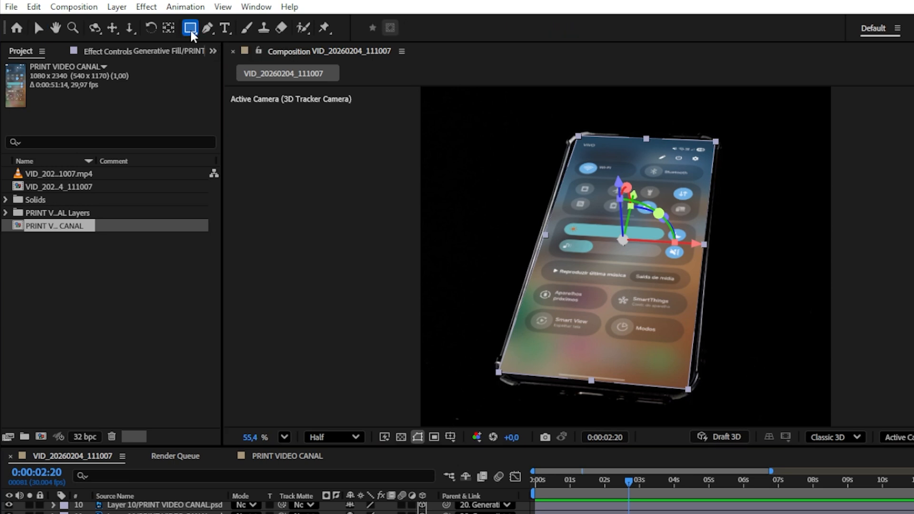
{"action": "left_click", "coordinate": [190, 30]}
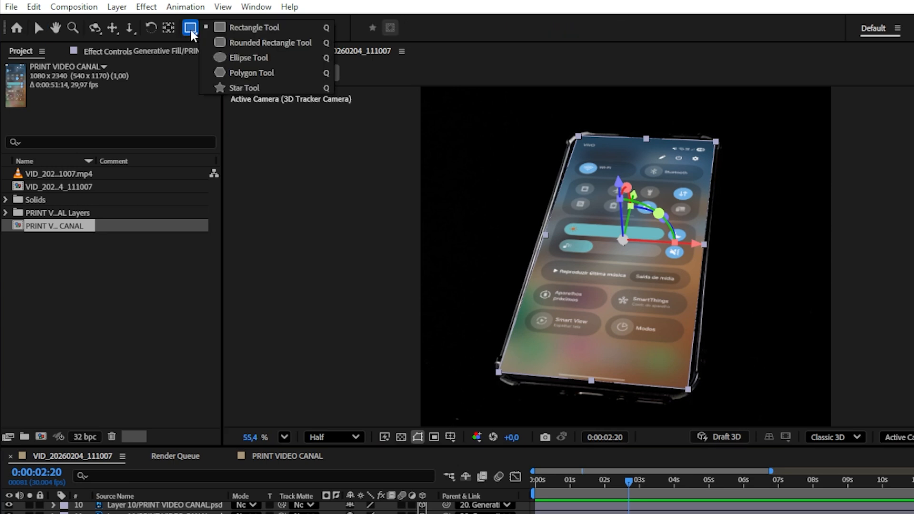
{"action": "left_click", "coordinate": [244, 44]}
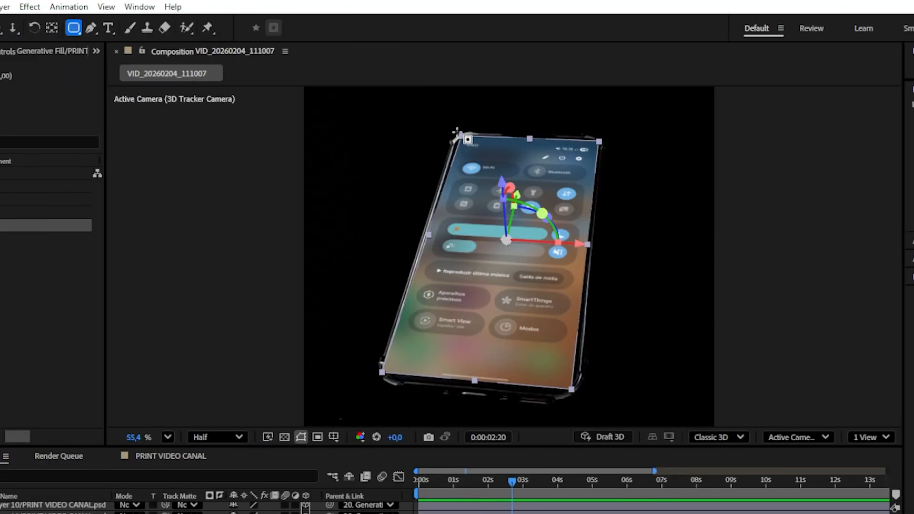
{"action": "left_click_drag", "start_coordinate": [583, 137], "coordinate": [583, 159]}
{"action": "left_click_drag", "start_coordinate": [467, 157], "coordinate": [573, 391]}
Move the mask's individual points at the phone screen's upper-left corner to match its rounded edge.
{"action": "scroll", "coordinate": [449, 122], "scroll_direction": "up", "scroll_amount": 3}
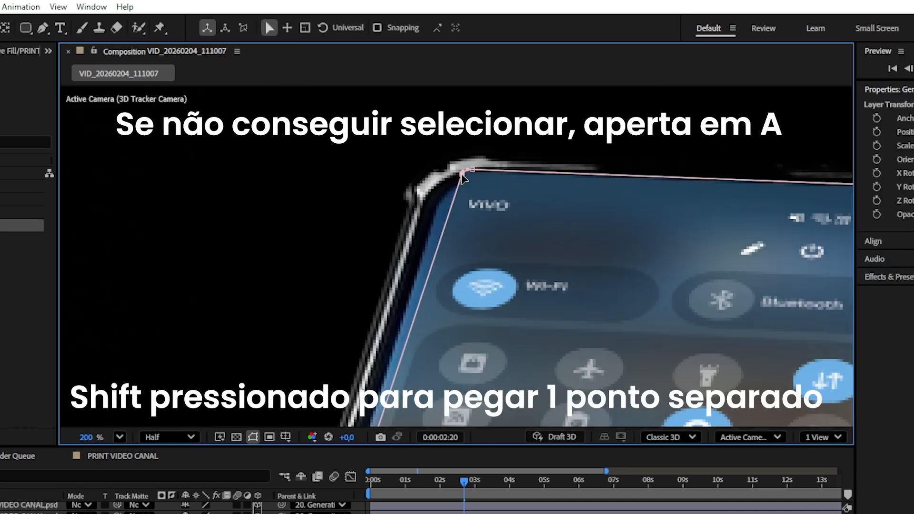
{"action": "left_click_drag", "start_coordinate": [462, 172], "coordinate": [435, 206]}
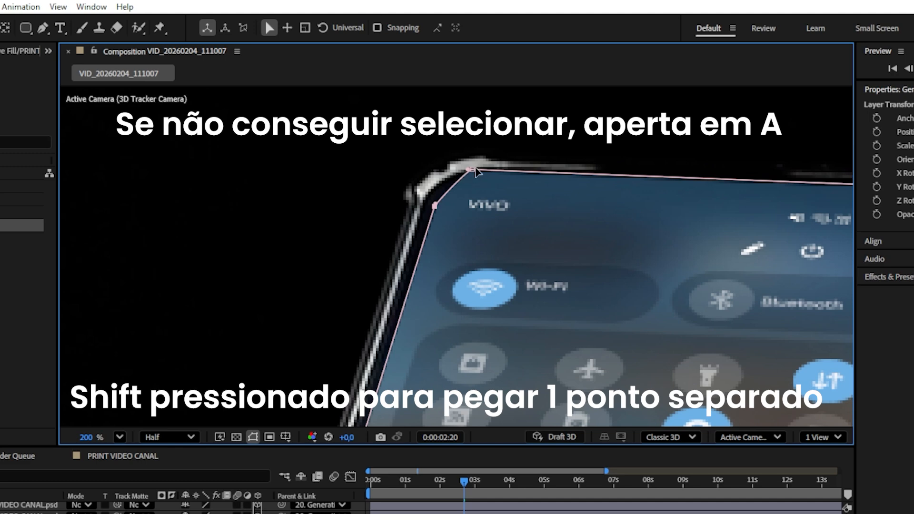
{"action": "mouse_move", "coordinate": [472, 169]}
{"action": "left_mouse_down"}
{"action": "mouse_move", "coordinate": [480, 235]}
{"action": "mouse_move", "coordinate": [482, 175]}
{"action": "left_mouse_up"}
{"action": "left_click_drag", "start_coordinate": [482, 174], "coordinate": [447, 174]}
Move the mask's two points at the phone screen's upper-right corner apart to follow its curve.
{"action": "scroll", "coordinate": [590, 192], "scroll_direction": "down", "scroll_amount": 2}
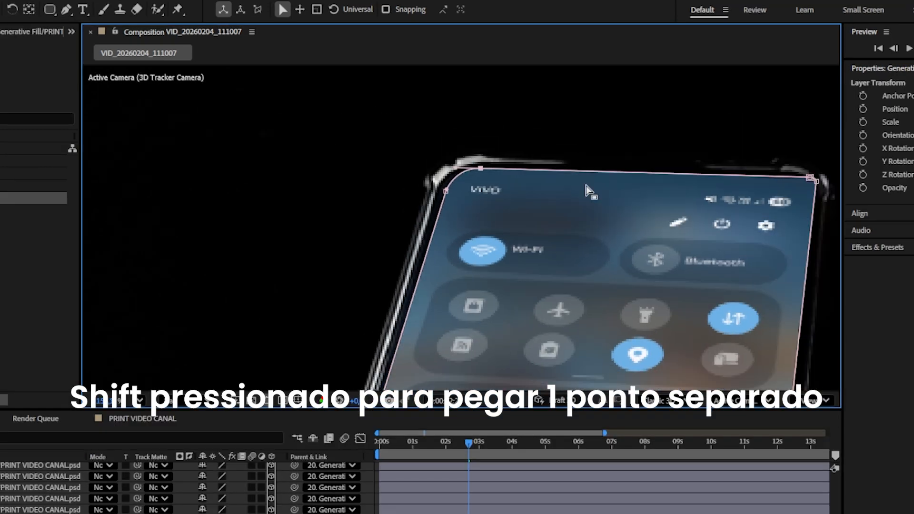
{"action": "left_click_drag", "start_coordinate": [590, 192], "coordinate": [367, 149]}
{"action": "scroll", "coordinate": [591, 135], "scroll_direction": "up", "scroll_amount": 3}
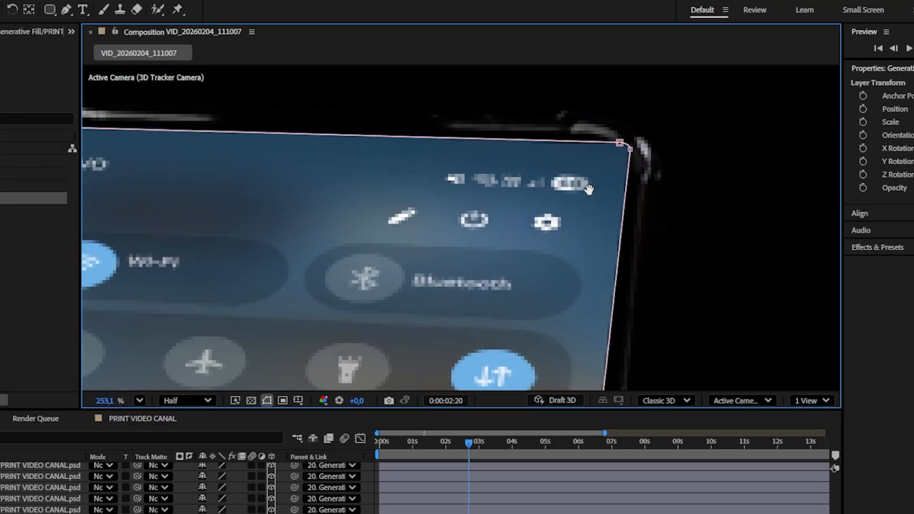
{"action": "left_click_drag", "start_coordinate": [620, 142], "coordinate": [575, 144]}
{"action": "left_click_drag", "start_coordinate": [632, 152], "coordinate": [618, 174]}
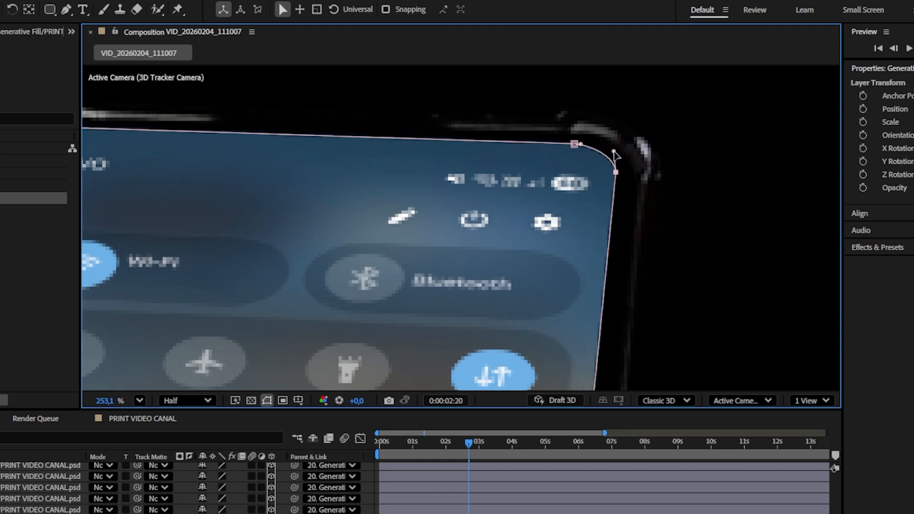
Reshape the mask at the phone screen's lower-right corner so its points follow the rounded display edge.
{"action": "scroll", "coordinate": [612, 186], "scroll_direction": "down", "scroll_amount": 3}
{"action": "left_click_drag", "start_coordinate": [603, 325], "coordinate": [647, 43]}
{"action": "left_click_drag", "start_coordinate": [577, 381], "coordinate": [578, 196]}
{"action": "scroll", "coordinate": [555, 291], "scroll_direction": "up", "scroll_amount": 3}
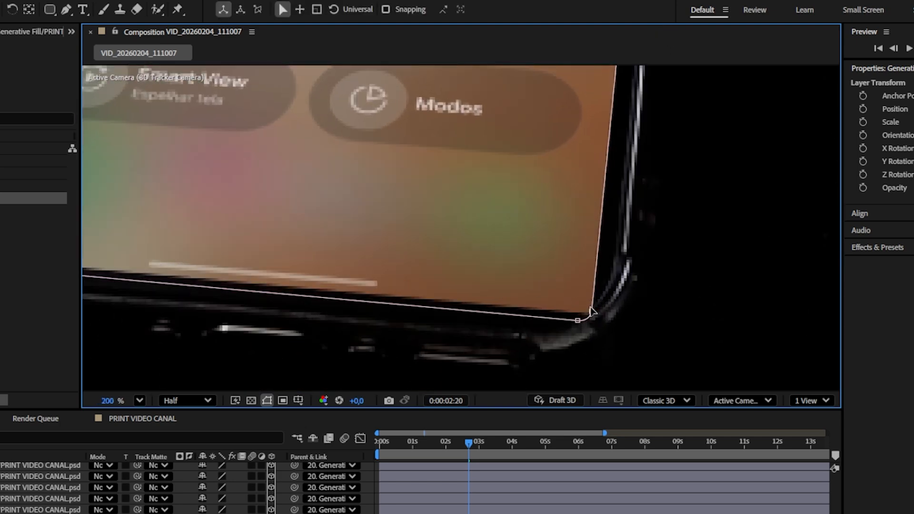
{"action": "left_click_drag", "start_coordinate": [592, 312], "coordinate": [598, 262]}
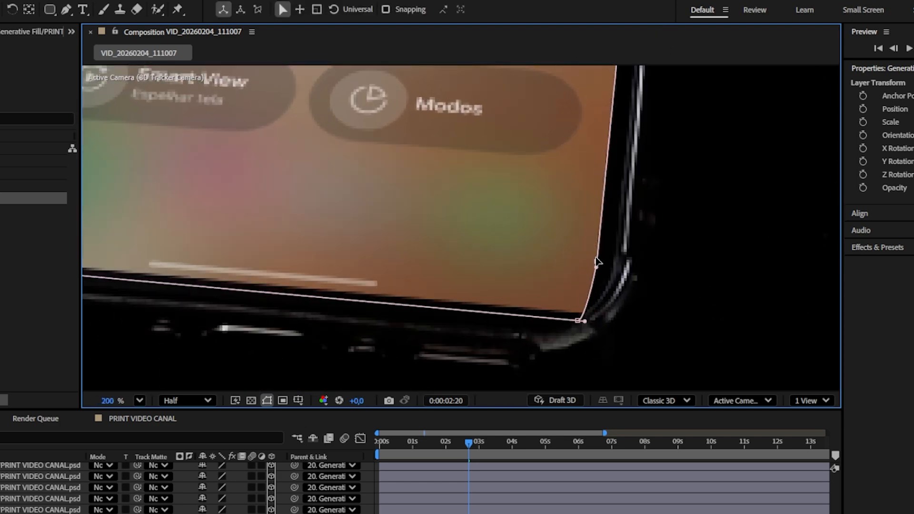
{"action": "mouse_move", "coordinate": [579, 324]}
{"action": "left_mouse_down"}
{"action": "mouse_move", "coordinate": [495, 301]}
{"action": "mouse_move", "coordinate": [575, 310]}
{"action": "left_mouse_up"}
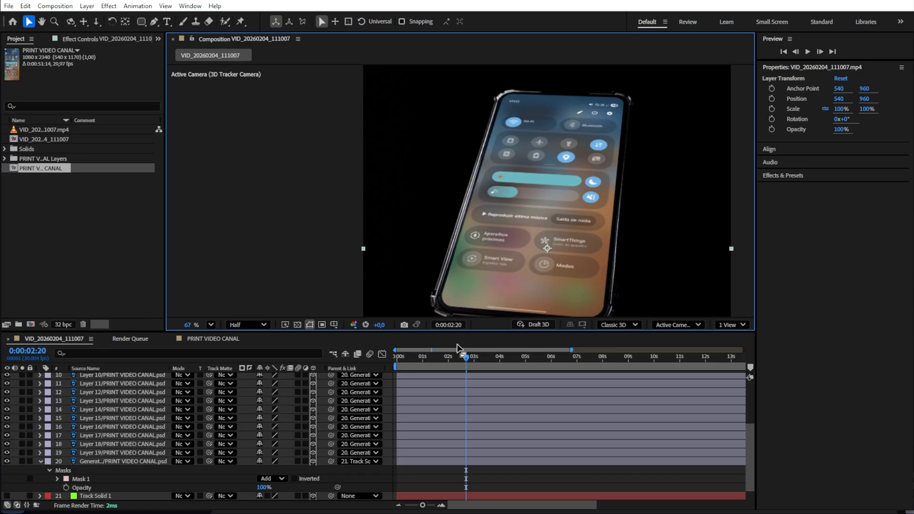
Set the composition view to 25% and play it from the start to check how the masked screen follows the phone.
{"action": "left_click", "coordinate": [211, 326]}
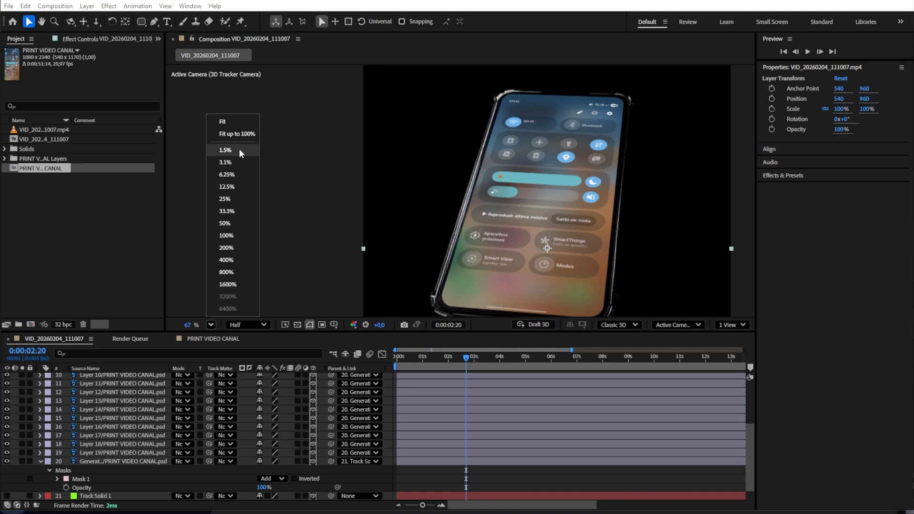
{"action": "left_click", "coordinate": [225, 199]}
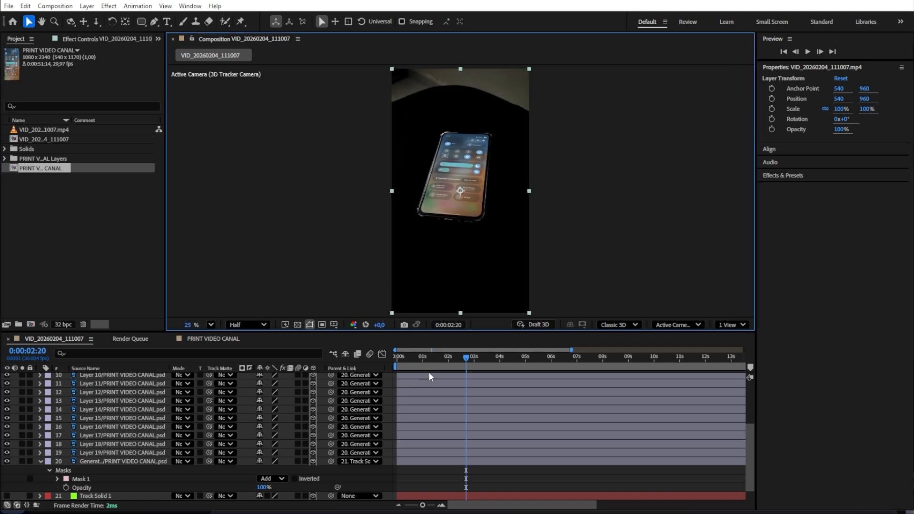
{"action": "key", "text": "Home"}
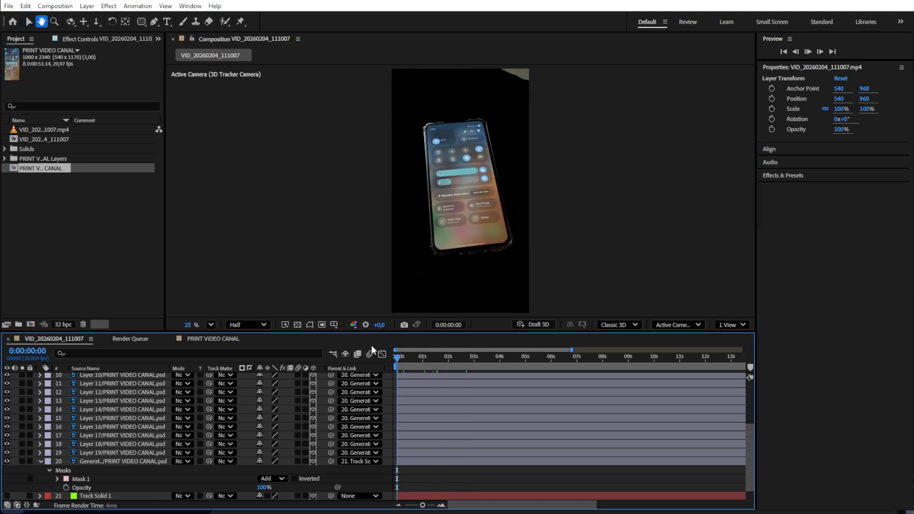
{"action": "key", "text": "space"}
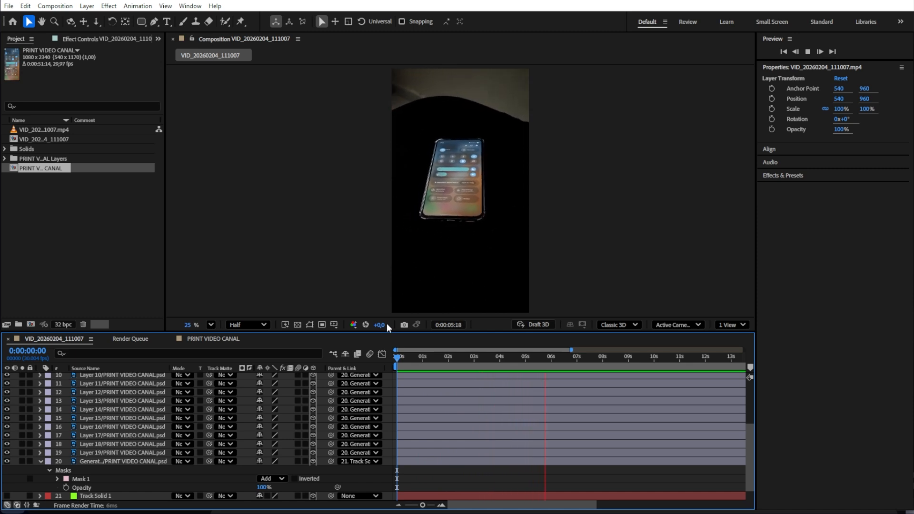
{"action": "key", "text": "space"}
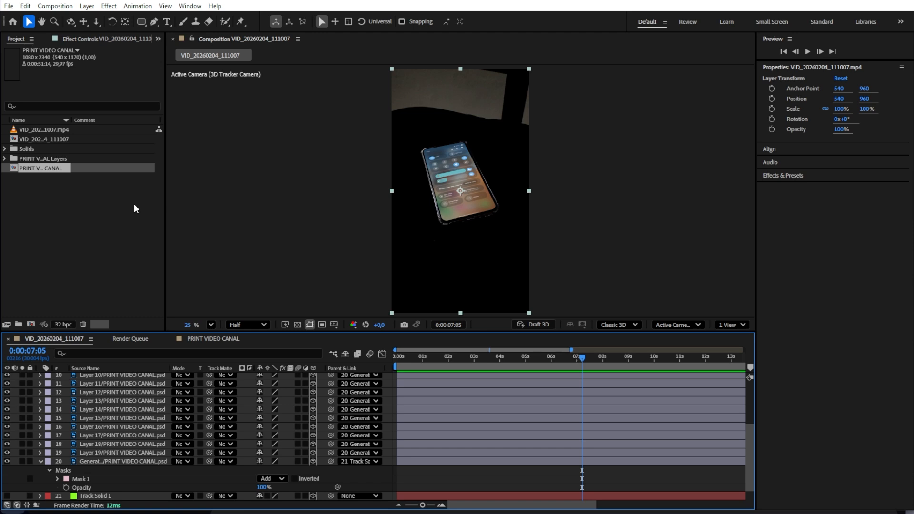
At 0:00:00:03, start Position keyframes on all 19 control-panel tile layers above the Generative Fill layer.
{"action": "left_click", "coordinate": [401, 357]}
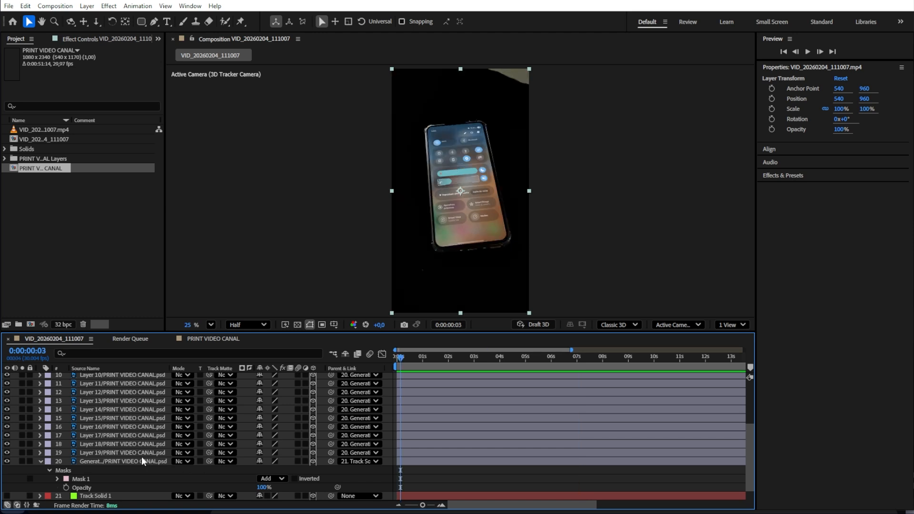
{"action": "left_click", "coordinate": [138, 453]}
{"action": "scroll", "coordinate": [127, 422], "scroll_direction": "up", "scroll_amount": 3}
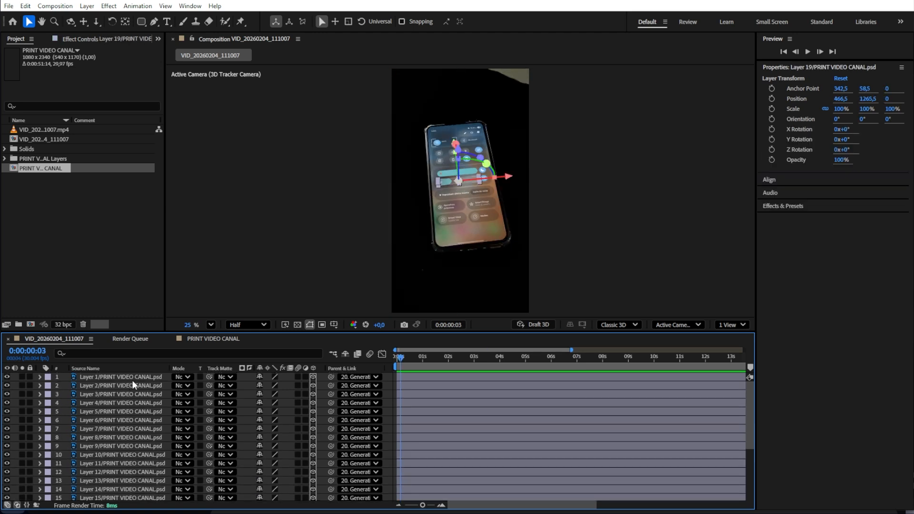
{"action": "key", "text": "ctrl+a"}
{"action": "key", "text": "p"}
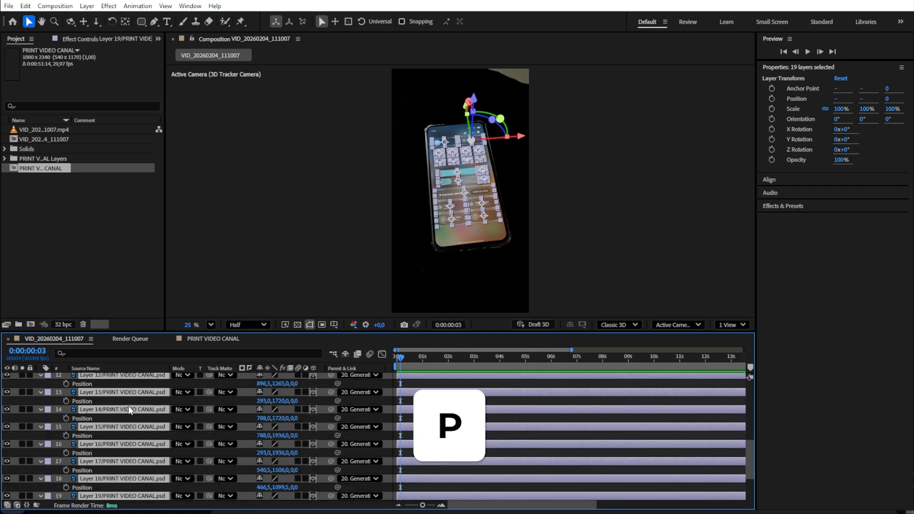
{"action": "scroll", "coordinate": [107, 396], "scroll_direction": "up", "scroll_amount": 3}
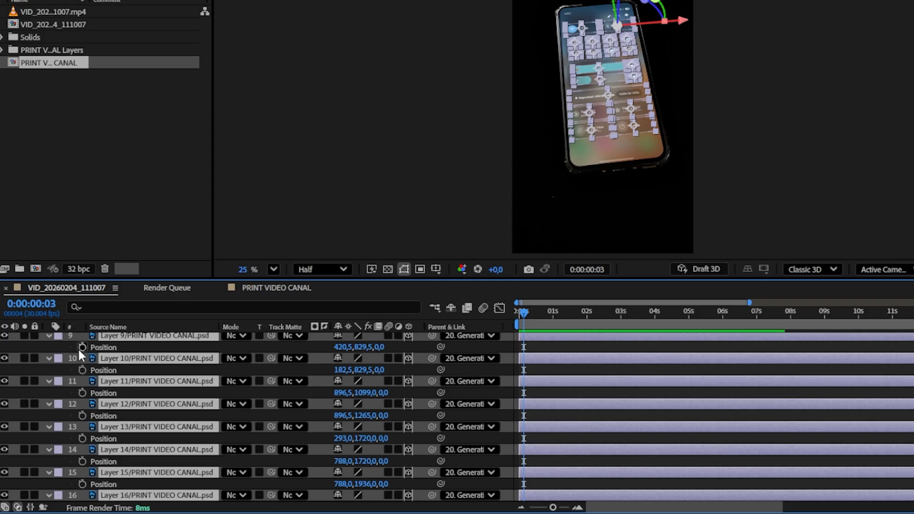
{"action": "left_click", "coordinate": [66, 384]}
At 0:00:01:21, set the selected tile layers' Z position to -545 so they rise off the screen, and play it from the start.
{"action": "left_click_drag", "start_coordinate": [545, 318], "coordinate": [642, 338]}
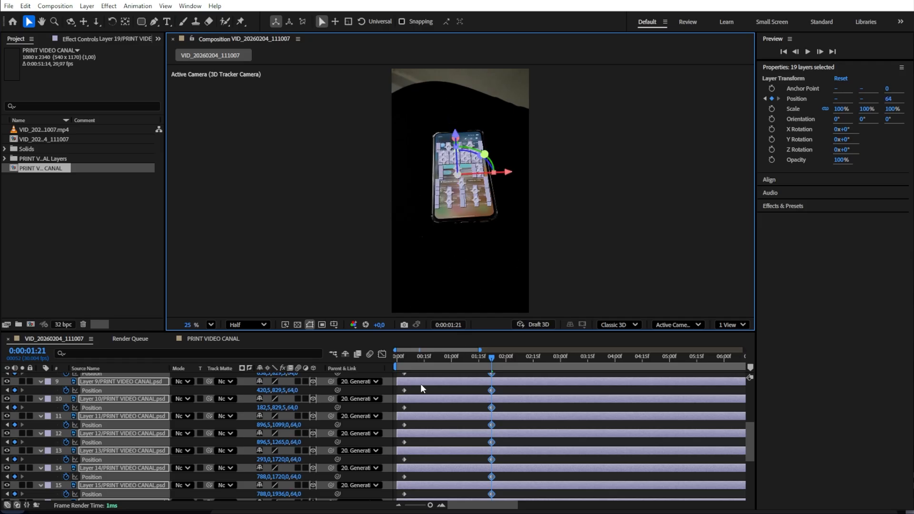
{"action": "left_click_drag", "start_coordinate": [421, 389], "coordinate": [327, 439]}
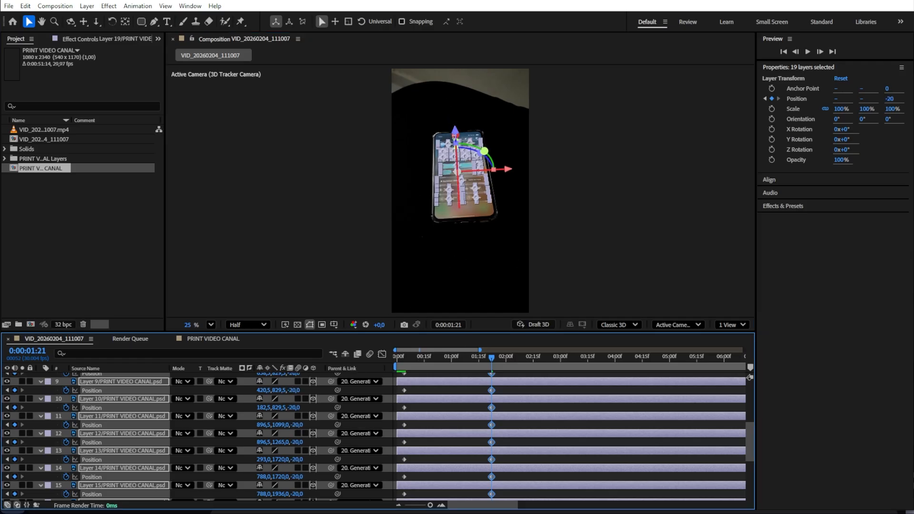
{"action": "left_click_drag", "start_coordinate": [455, 132], "coordinate": [449, 85]}
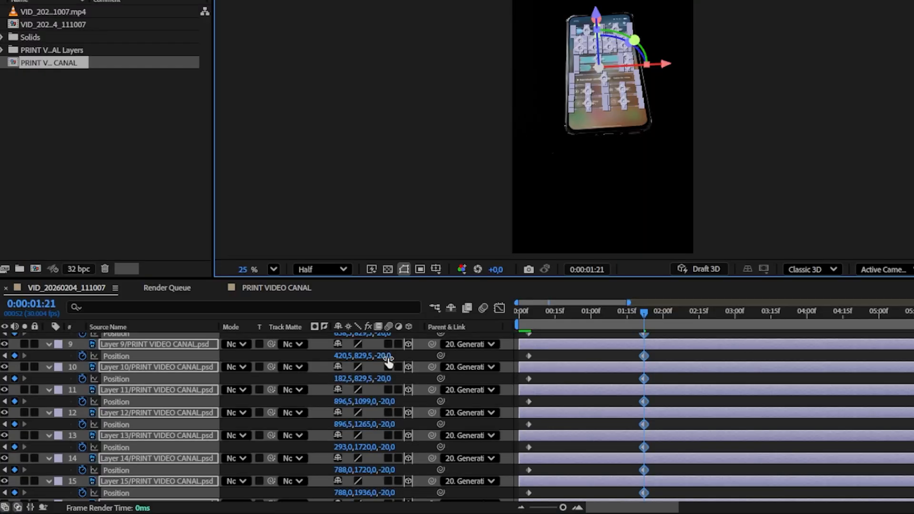
{"action": "left_click_drag", "start_coordinate": [384, 358], "coordinate": [93, 421]}
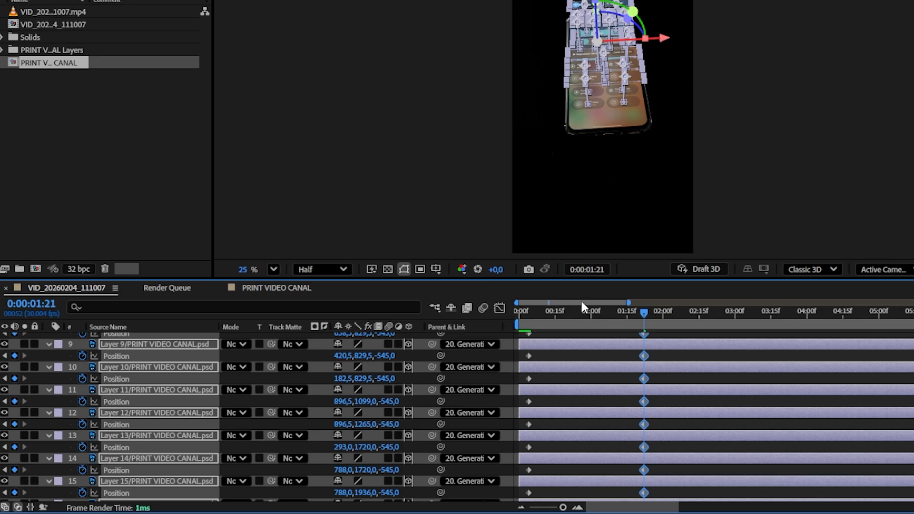
{"action": "left_click_drag", "start_coordinate": [571, 312], "coordinate": [517, 322]}
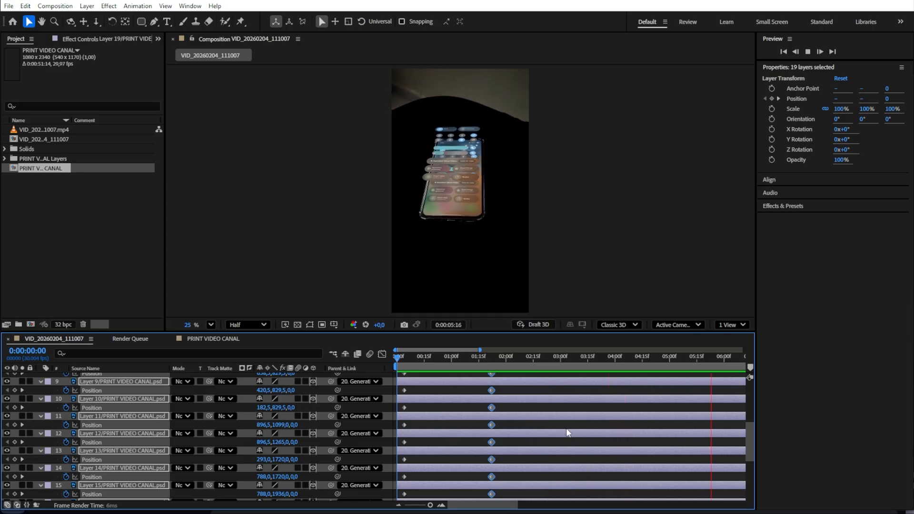
Apply Easy Ease to the Position keyframes of all selected tile layers.
{"action": "scroll", "coordinate": [567, 428], "scroll_direction": "down", "scroll_amount": 4}
{"action": "left_click_drag", "start_coordinate": [442, 363], "coordinate": [413, 372]}
{"action": "scroll", "coordinate": [451, 420], "scroll_direction": "down", "scroll_amount": 4}
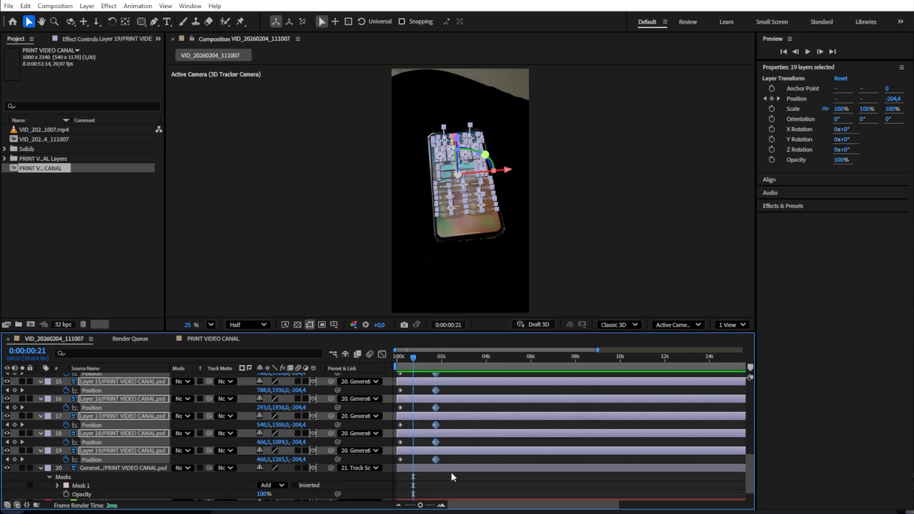
{"action": "key", "text": "F9"}
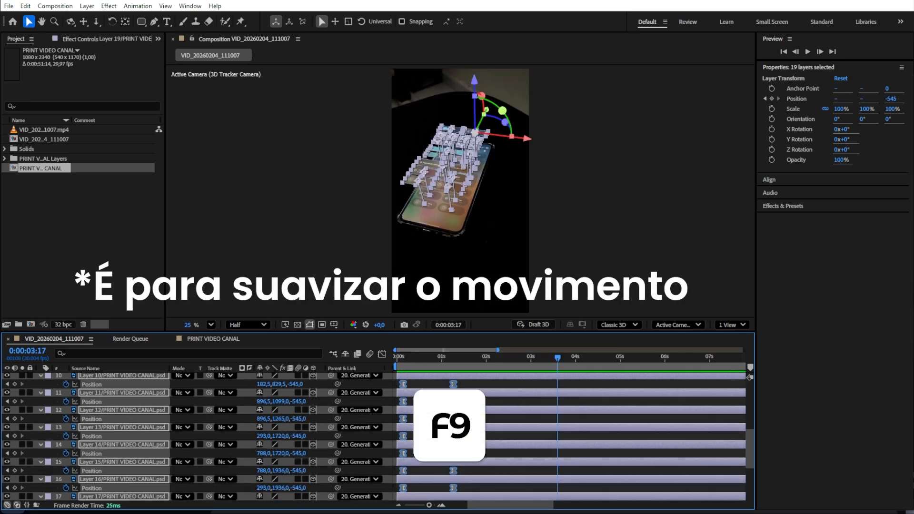
Return to 0:00:00:03 and apply Gaussian Blur to the Generative Fill layer only.
{"action": "scroll", "coordinate": [334, 436], "scroll_direction": "down", "scroll_amount": 4}
{"action": "left_click_drag", "start_coordinate": [414, 364], "coordinate": [404, 370]}
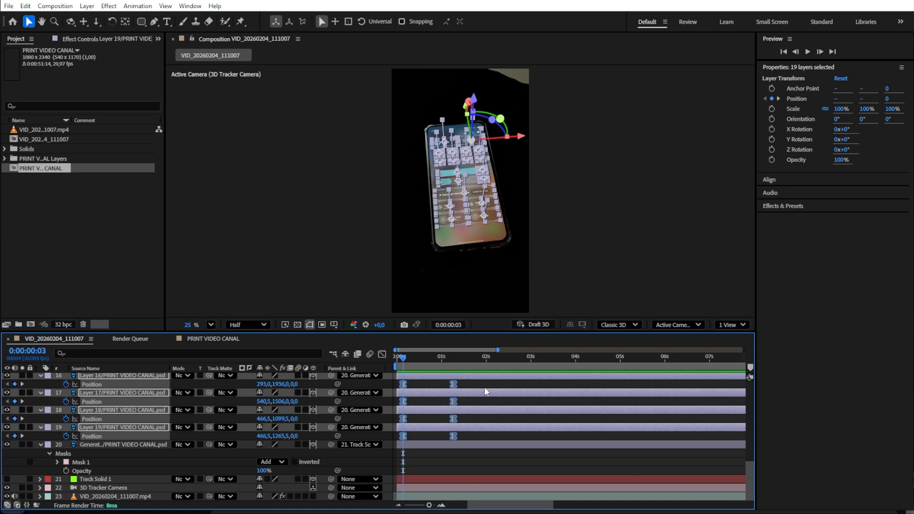
{"action": "left_click", "coordinate": [142, 444]}
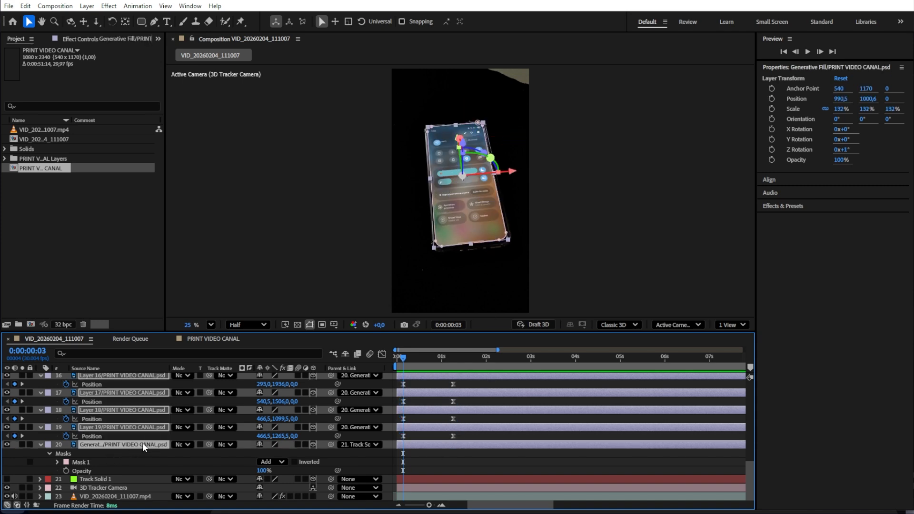
{"action": "left_click", "coordinate": [142, 444]}
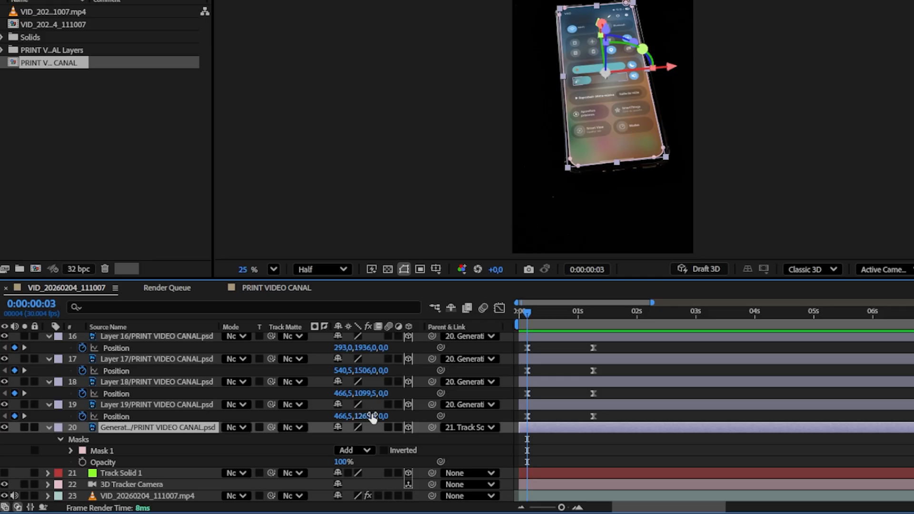
{"action": "key", "text": "ctrl+space"}
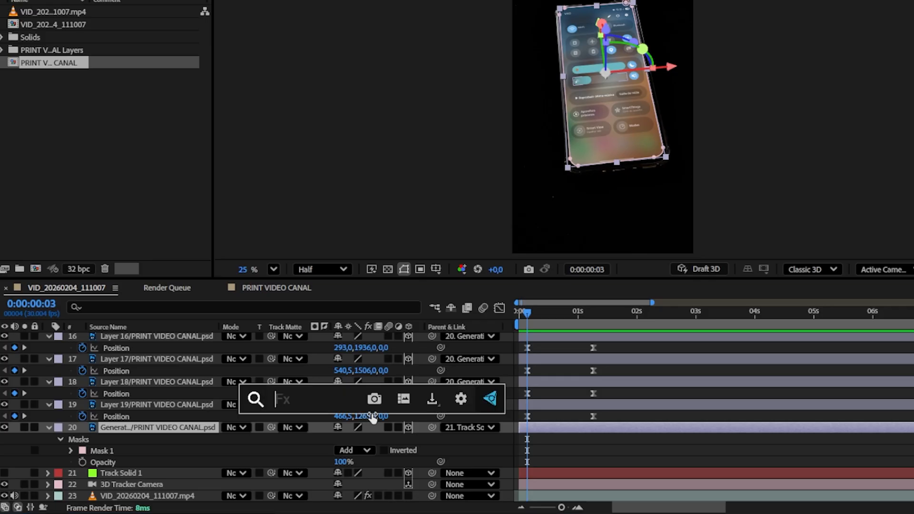
{"action": "type", "text": "gau"}
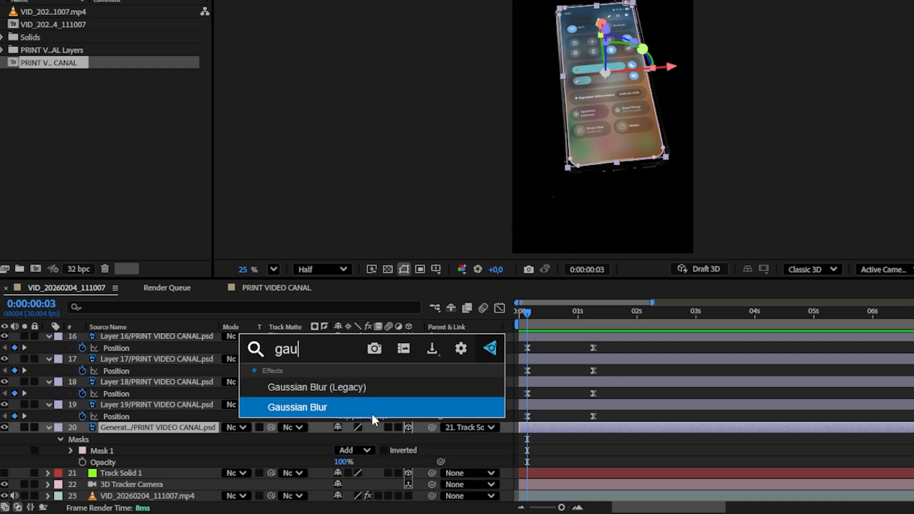
{"action": "left_click", "coordinate": [370, 412]}
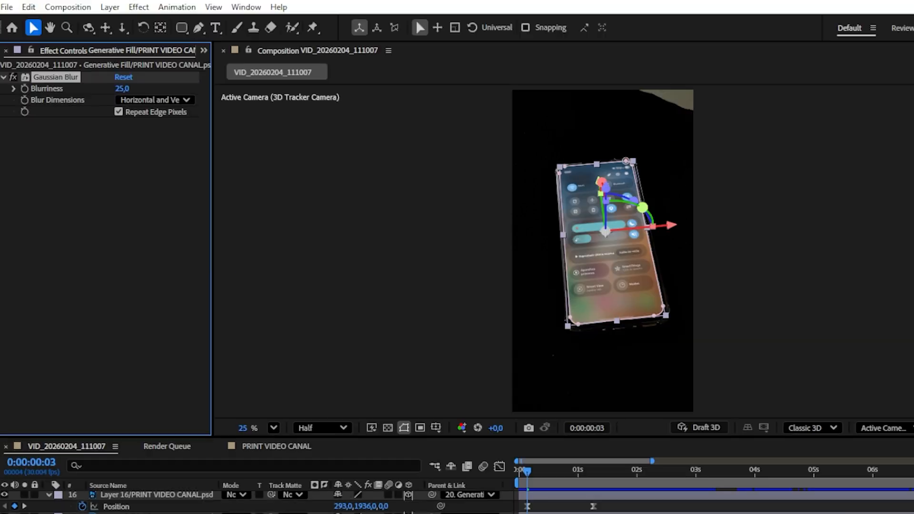
Keyframe the Gaussian Blur's Blurriness at 0 at 0:00:00:03.
{"action": "left_click", "coordinate": [24, 88]}
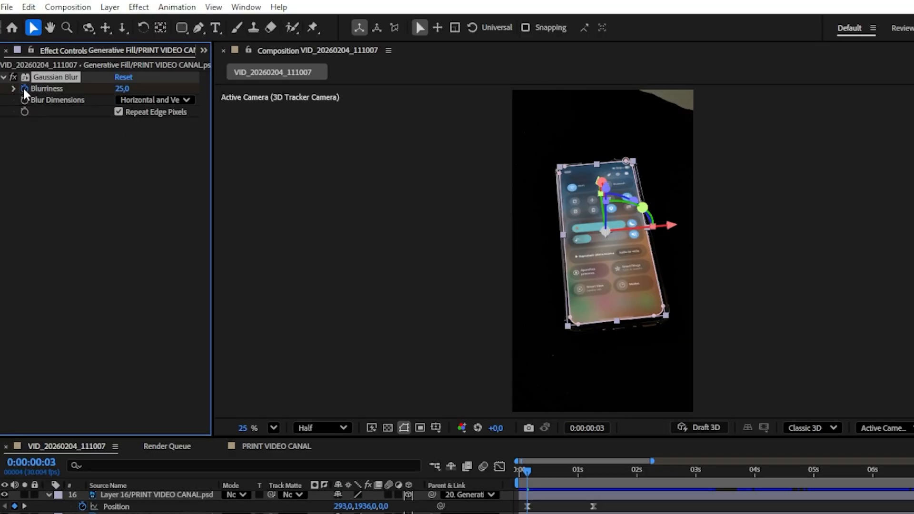
{"action": "left_click_drag", "start_coordinate": [124, 89], "coordinate": [0, 95]}
{"action": "left_click", "coordinate": [123, 77]}
At 0:00:01:07, set the Gaussian Blur's Blurriness to 49,5 and play the composition from the start.
{"action": "left_click_drag", "start_coordinate": [526, 471], "coordinate": [593, 472]}
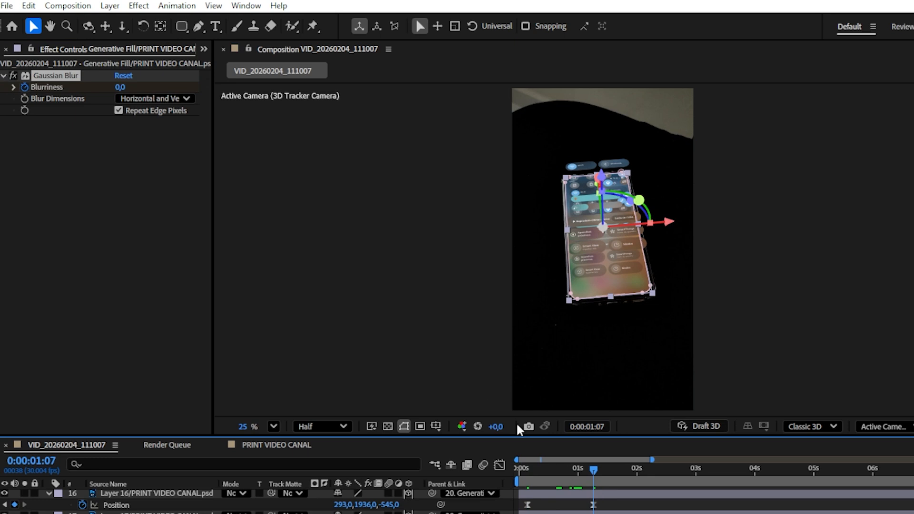
{"action": "left_click_drag", "start_coordinate": [119, 87], "coordinate": [151, 98]}
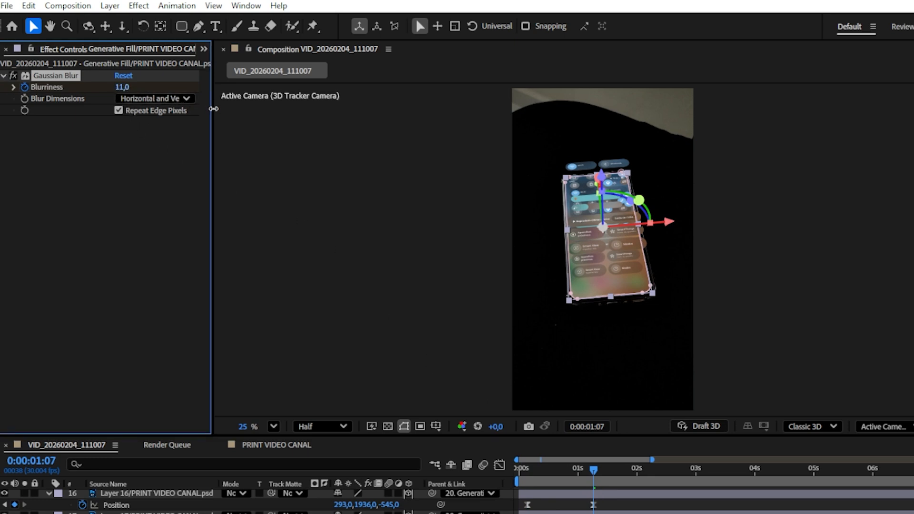
{"action": "left_click_drag", "start_coordinate": [214, 108], "coordinate": [500, 140]}
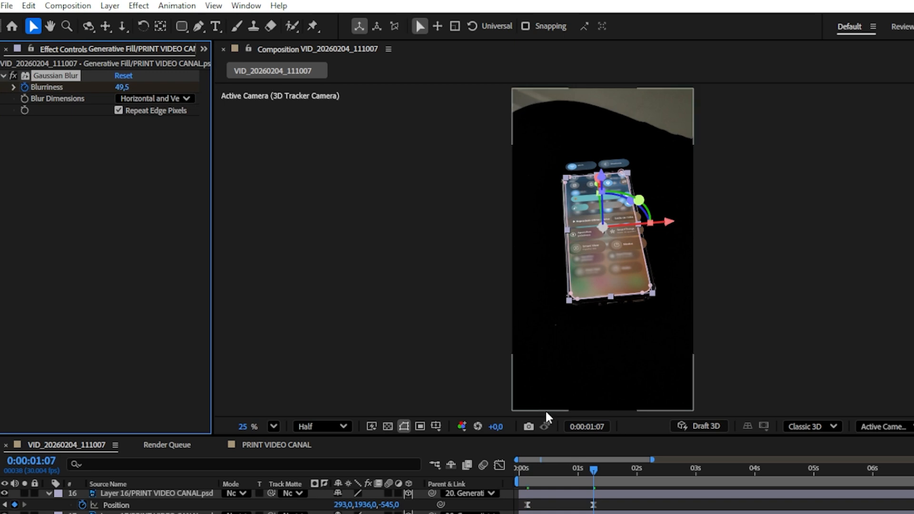
{"action": "left_click_drag", "start_coordinate": [579, 470], "coordinate": [491, 481]}
{"action": "key", "text": "space"}
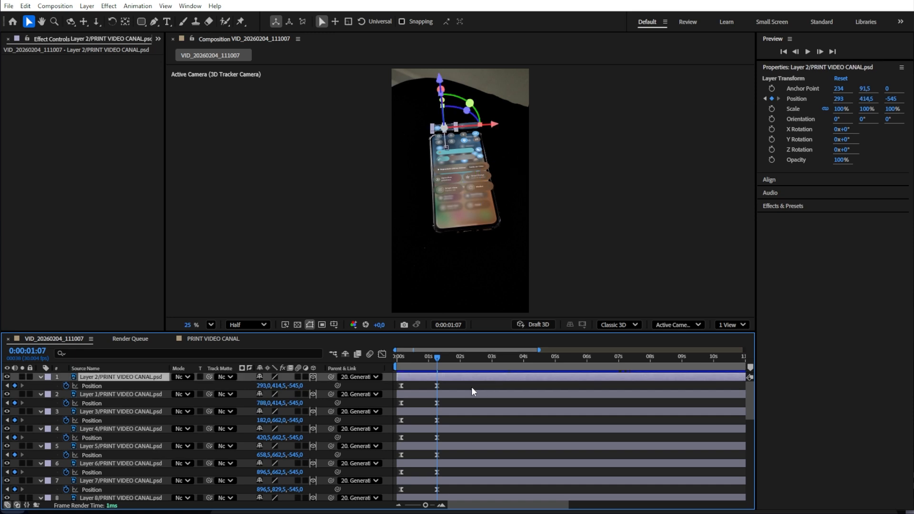
Stagger the Position keyframes of all 19 tile layers by about 3 frames per layer and play the composition from the start.
{"action": "left_click_drag", "start_coordinate": [471, 387], "coordinate": [362, 508]}
{"action": "left_click_drag", "start_coordinate": [341, 507], "coordinate": [341, 505]}
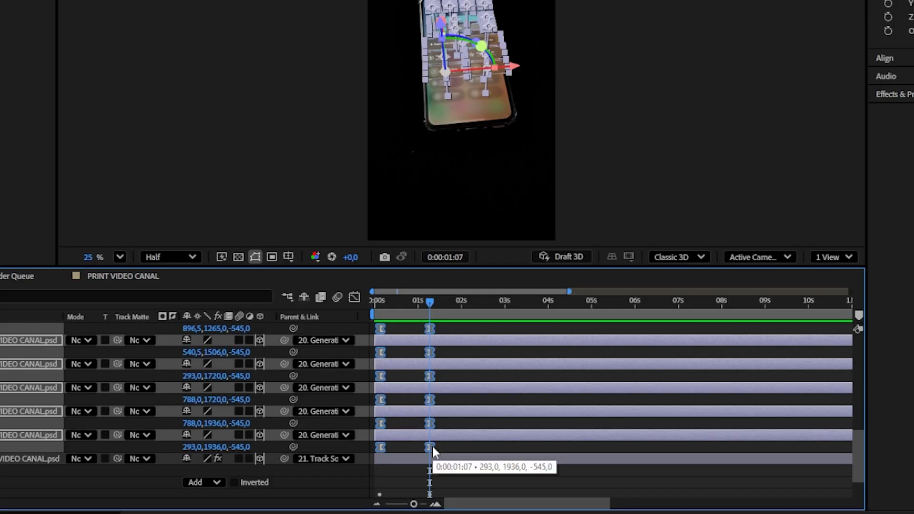
{"action": "key", "text": "ctrl+alt"}
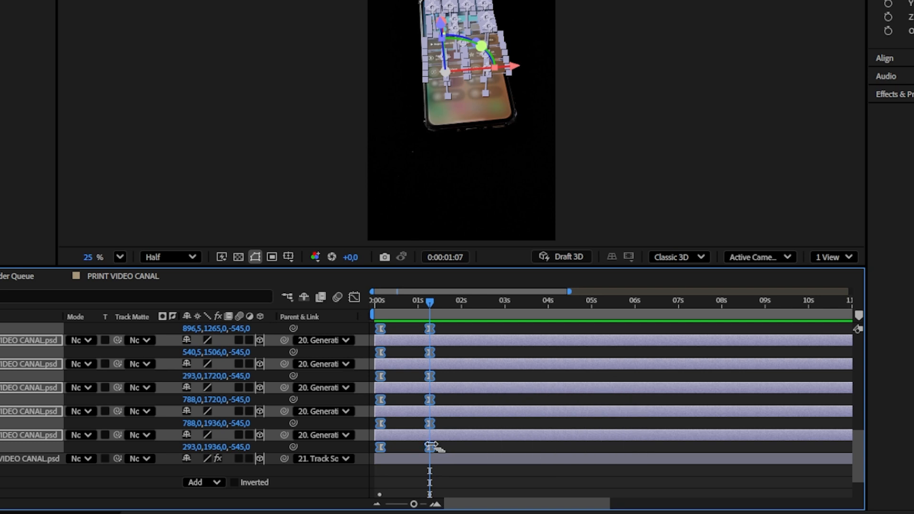
{"action": "left_click_drag", "start_coordinate": [430, 446], "coordinate": [497, 465]}
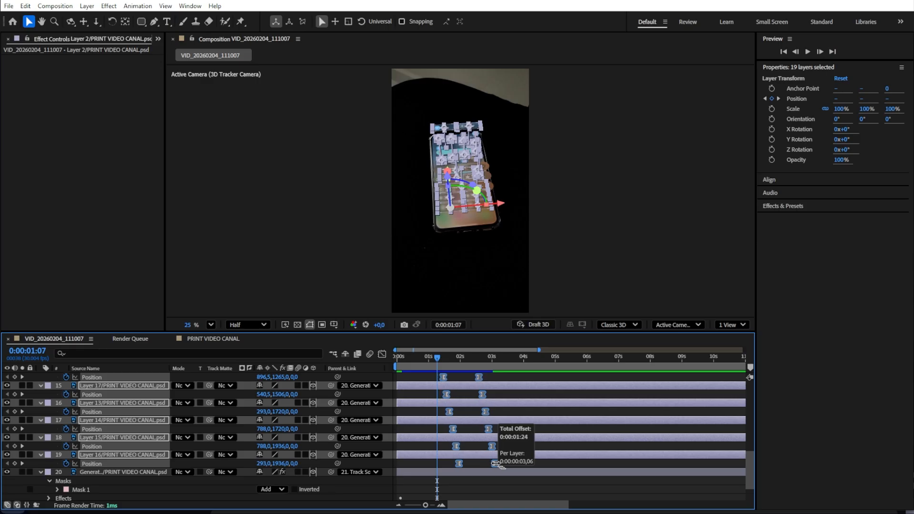
{"action": "scroll", "coordinate": [442, 450], "scroll_direction": "down", "scroll_amount": 2}
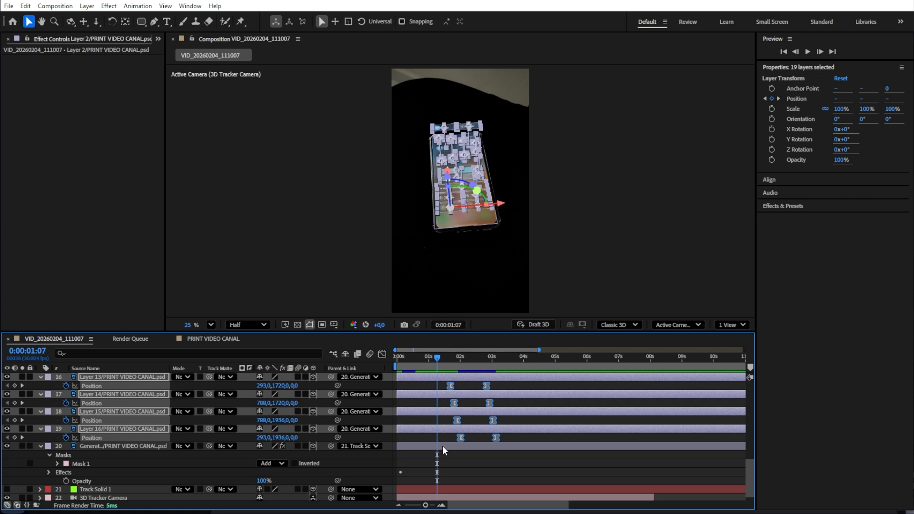
{"action": "scroll", "coordinate": [443, 450], "scroll_direction": "up", "scroll_amount": 3}
{"action": "key", "text": "Home"}
{"action": "key", "text": "space"}
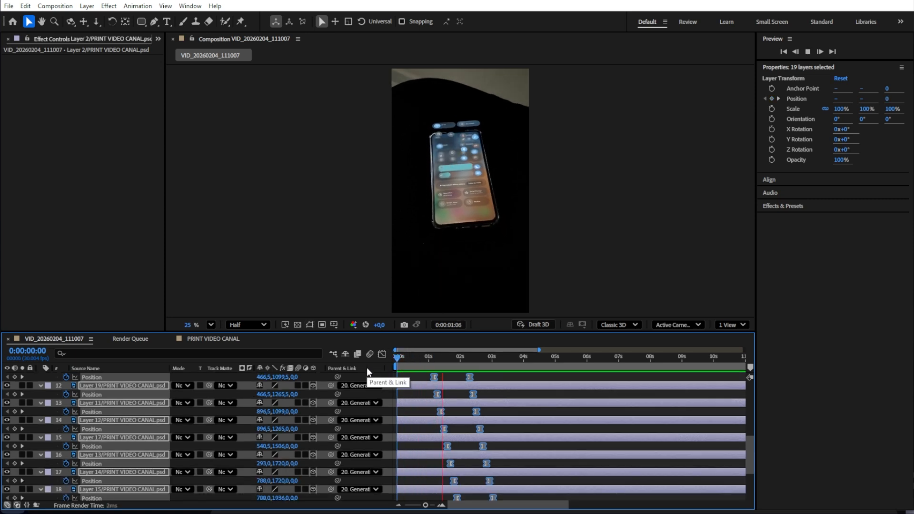
{"action": "left_click", "coordinate": [510, 405]}
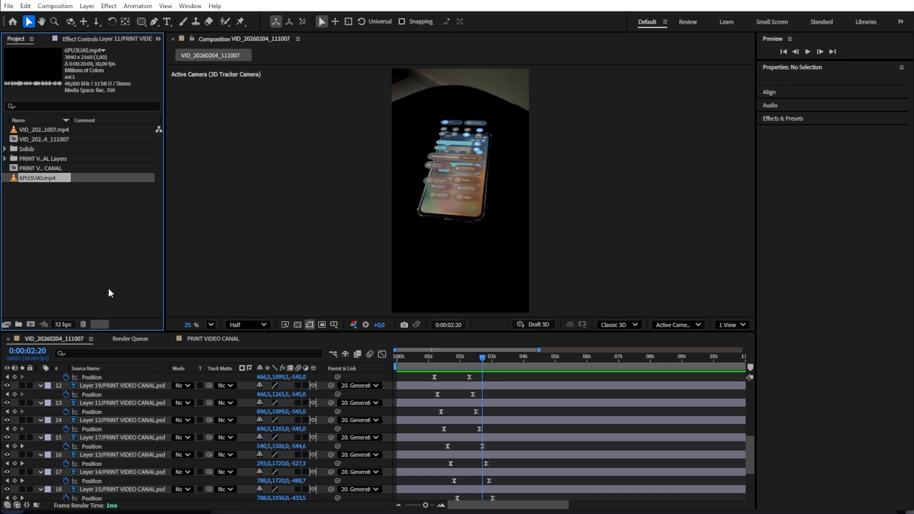
Add 6PU3UAS.mp4 above all layers as a 3D layer in Screen mode, parented to Track Solid 1.
{"action": "left_click_drag", "start_coordinate": [53, 181], "coordinate": [115, 379]}
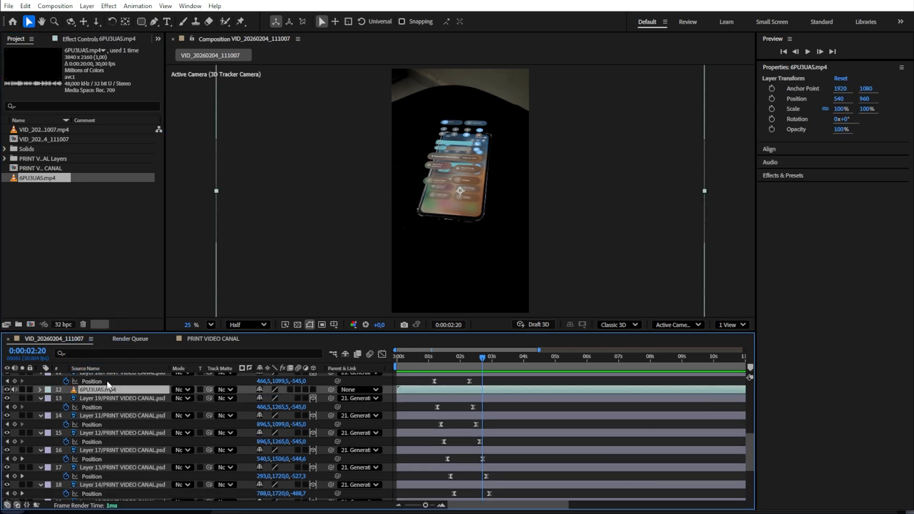
{"action": "left_click", "coordinate": [416, 355]}
{"action": "left_click", "coordinate": [241, 354]}
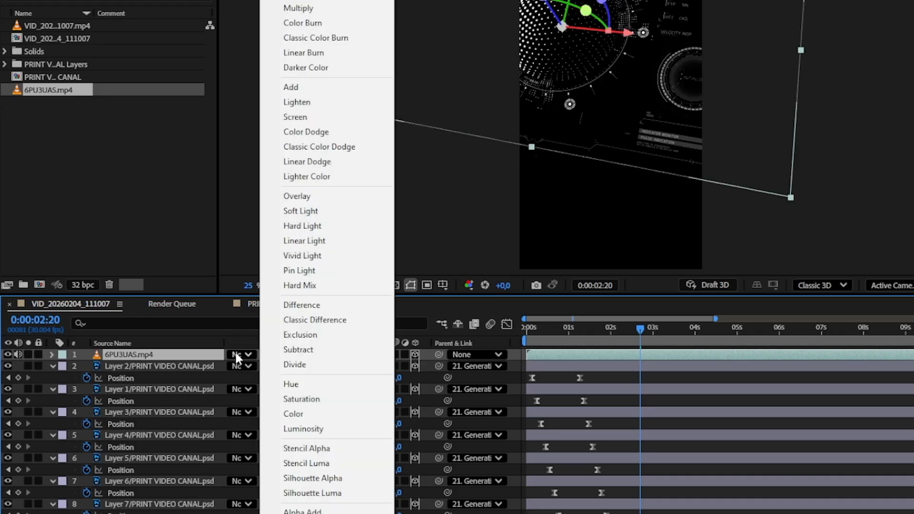
{"action": "left_click", "coordinate": [305, 116]}
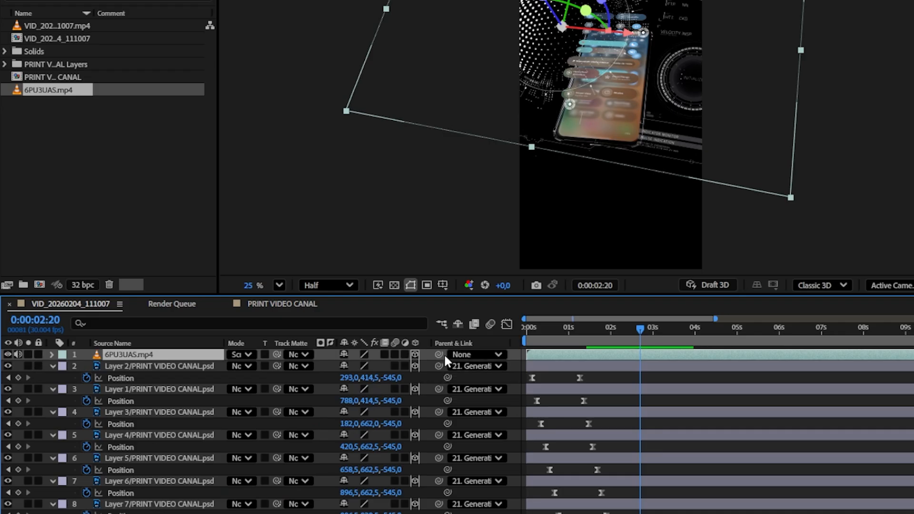
{"action": "left_click_drag", "start_coordinate": [443, 354], "coordinate": [149, 500]}
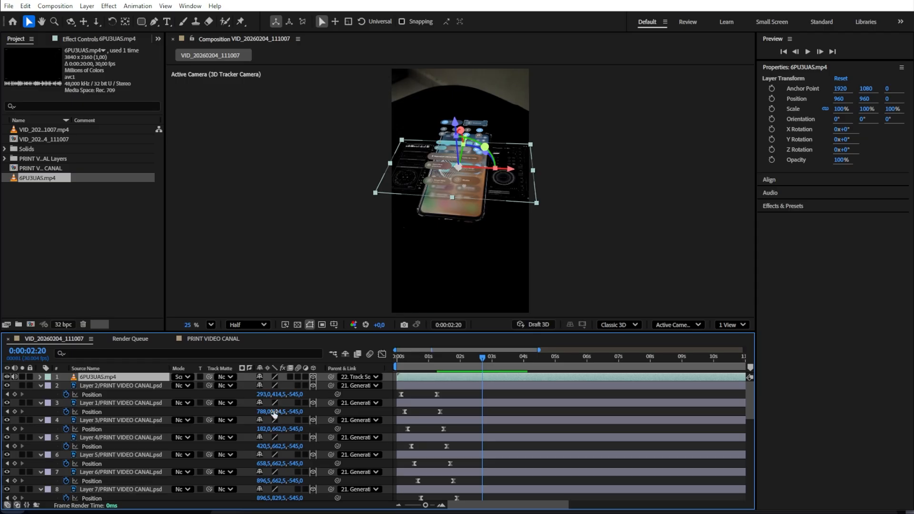
Rotate the 6PU3UAS.mp4 overlay to 90° in Z, move it beside the phone's right edge and scale it down slightly.
{"action": "key", "text": "r"}
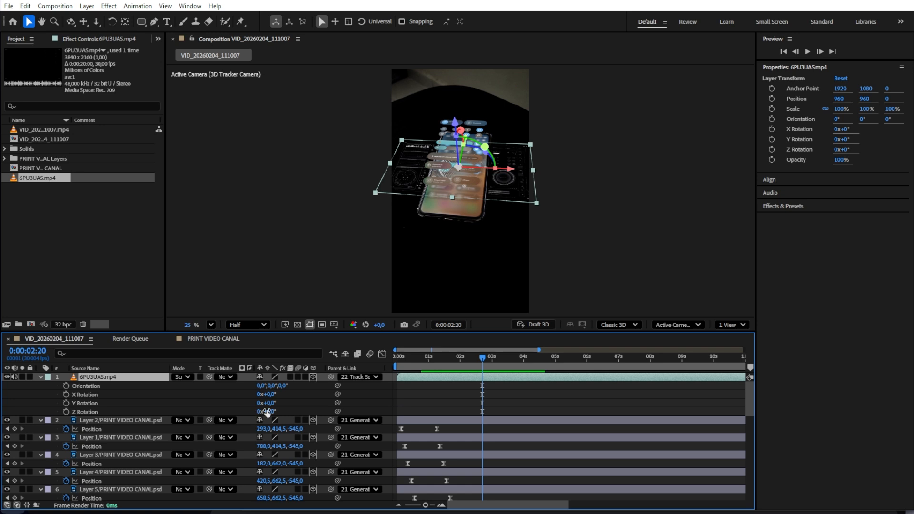
{"action": "left_click_drag", "start_coordinate": [267, 412], "coordinate": [315, 416]}
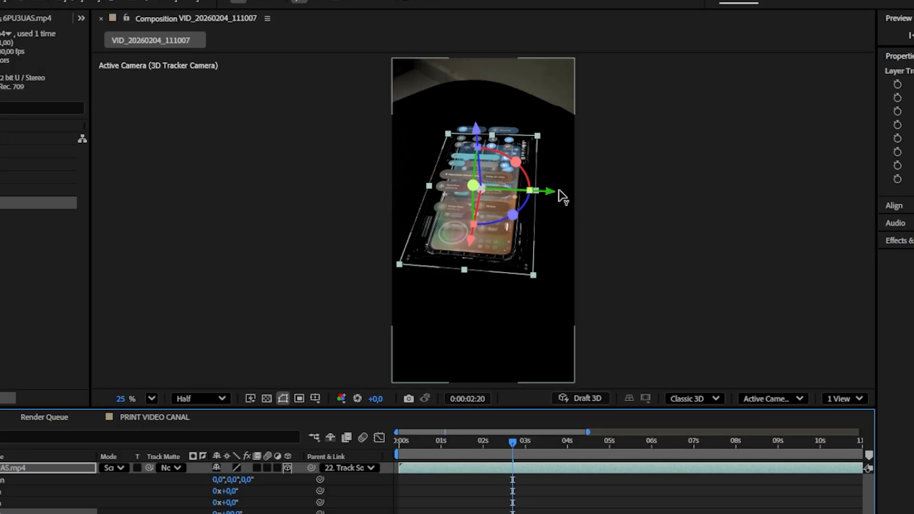
{"action": "left_click_drag", "start_coordinate": [510, 170], "coordinate": [573, 178]}
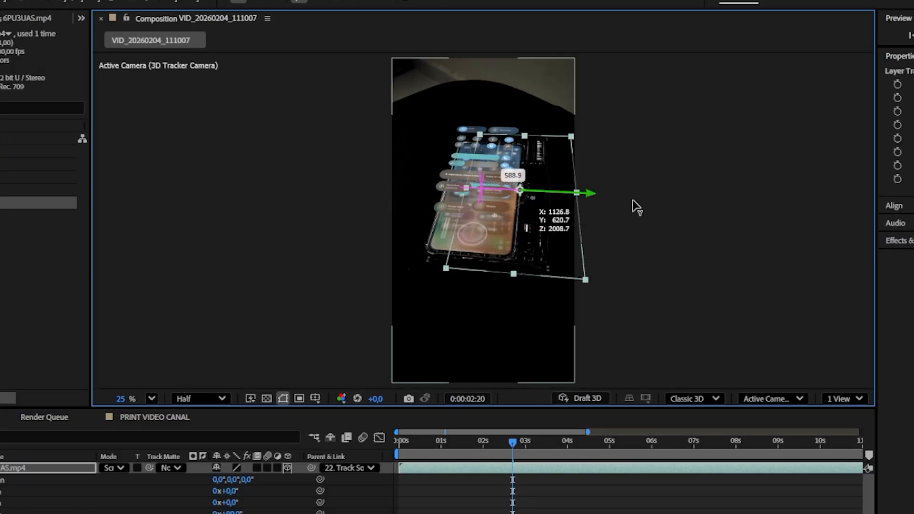
{"action": "mouse_move", "coordinate": [633, 201]}
{"action": "left_mouse_down"}
{"action": "mouse_move", "coordinate": [659, 205]}
{"action": "mouse_move", "coordinate": [650, 205]}
{"action": "left_mouse_up"}
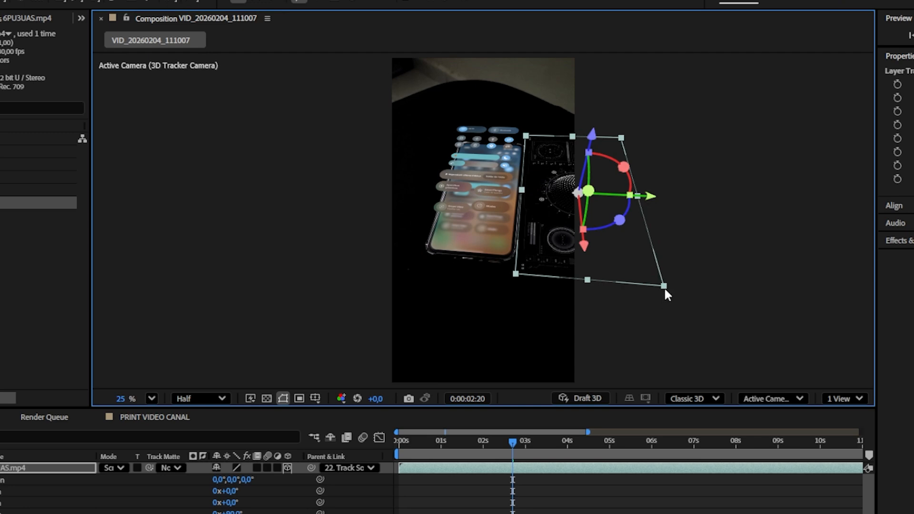
{"action": "left_click_drag", "start_coordinate": [665, 290], "coordinate": [637, 265]}
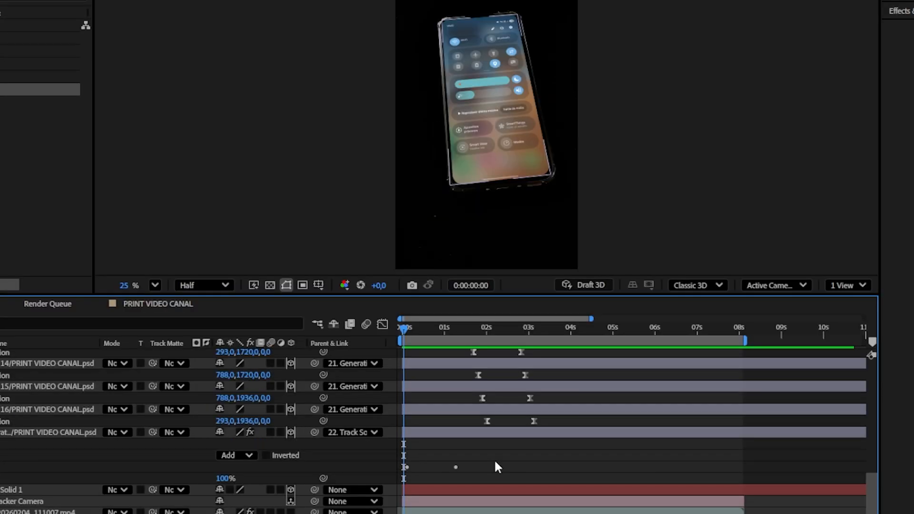
Add an adjustment layer above all layers and apply Glow with Radius 96 and Intensity 0,3.
{"action": "right_click", "coordinate": [495, 462]}
{"action": "mouse_move", "coordinate": [568, 300]}
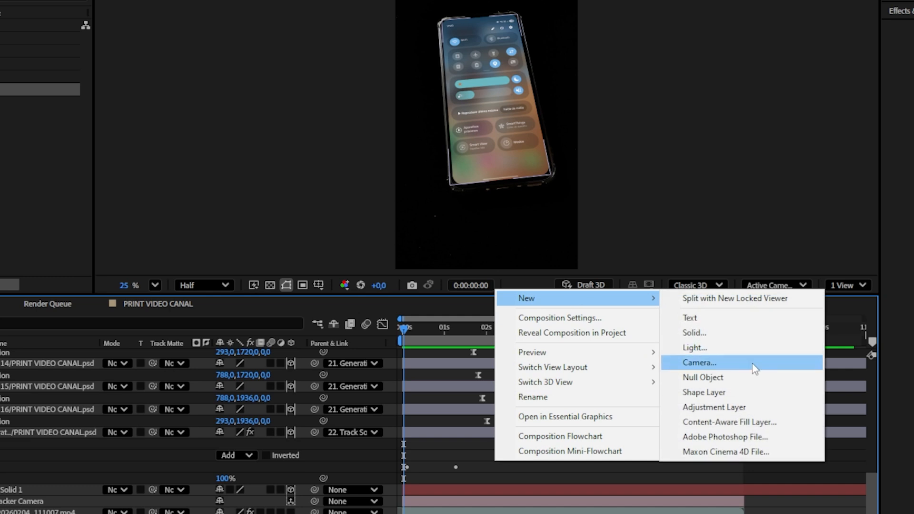
{"action": "left_click", "coordinate": [730, 407]}
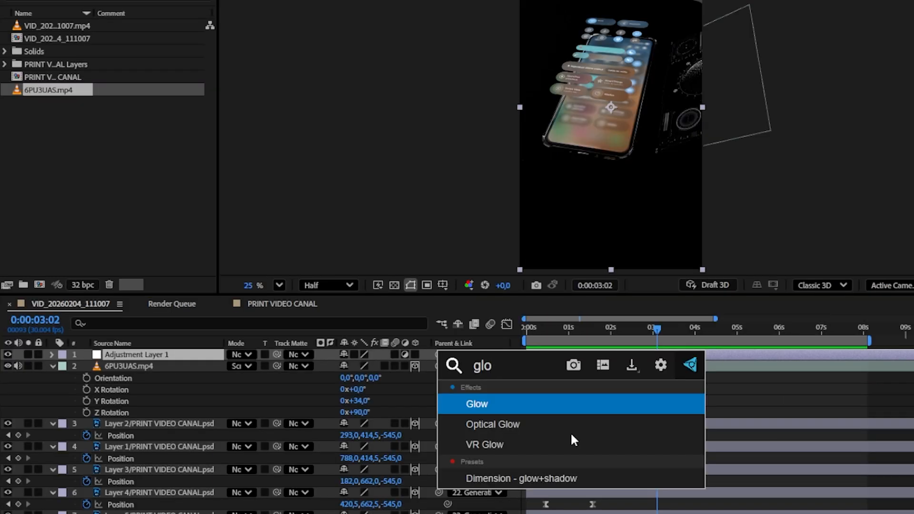
{"action": "key", "text": "Return"}
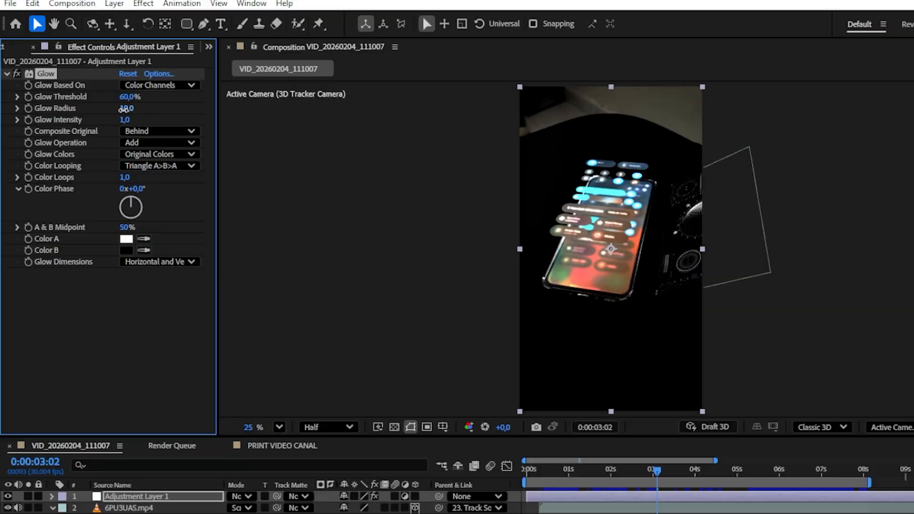
{"action": "left_click_drag", "start_coordinate": [127, 109], "coordinate": [193, 121]}
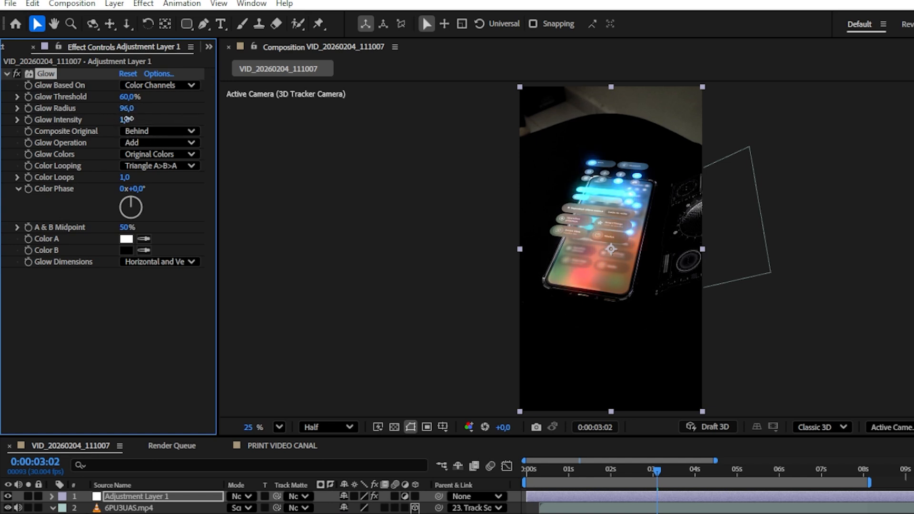
{"action": "left_click_drag", "start_coordinate": [127, 119], "coordinate": [100, 132]}
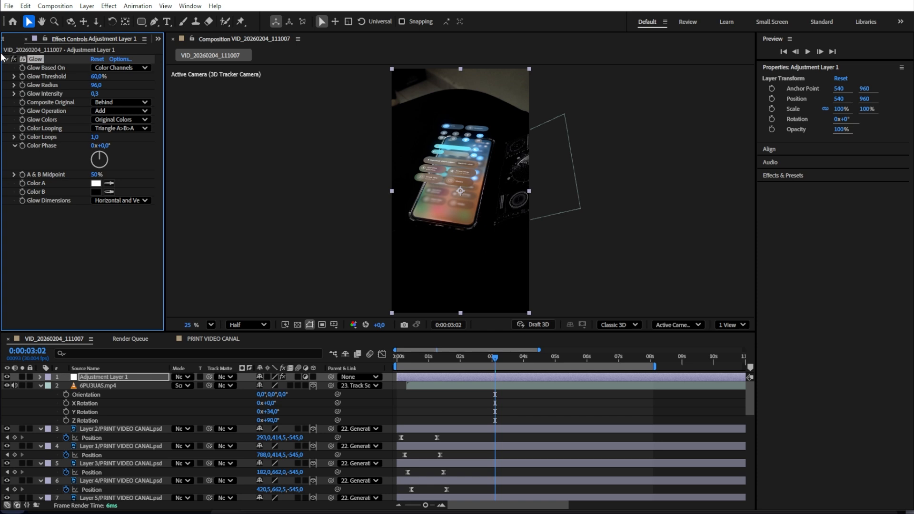
Keyframe the adjustment layer's Opacity at 0% at 0:00:00:21.
{"action": "left_click", "coordinate": [428, 357]}
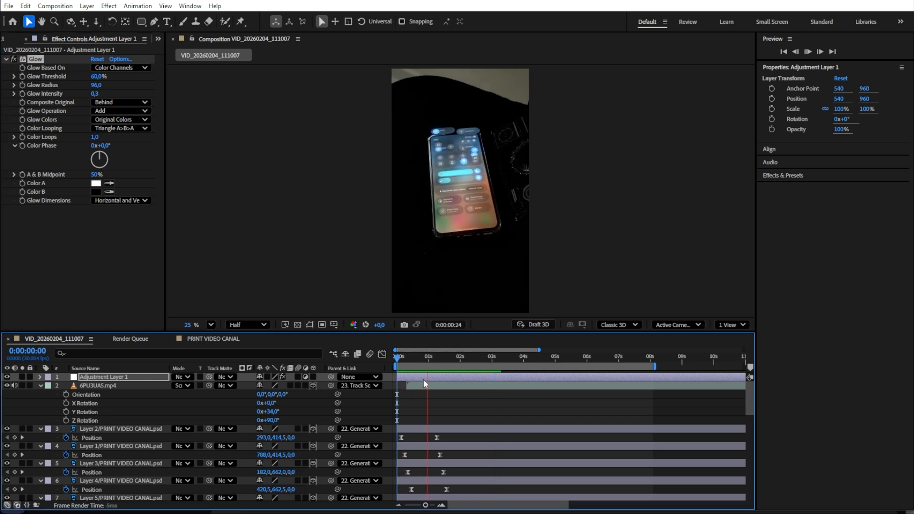
{"action": "scroll", "coordinate": [422, 389], "scroll_direction": "down", "scroll_amount": 10}
{"action": "scroll", "coordinate": [428, 400], "scroll_direction": "up", "scroll_amount": 3}
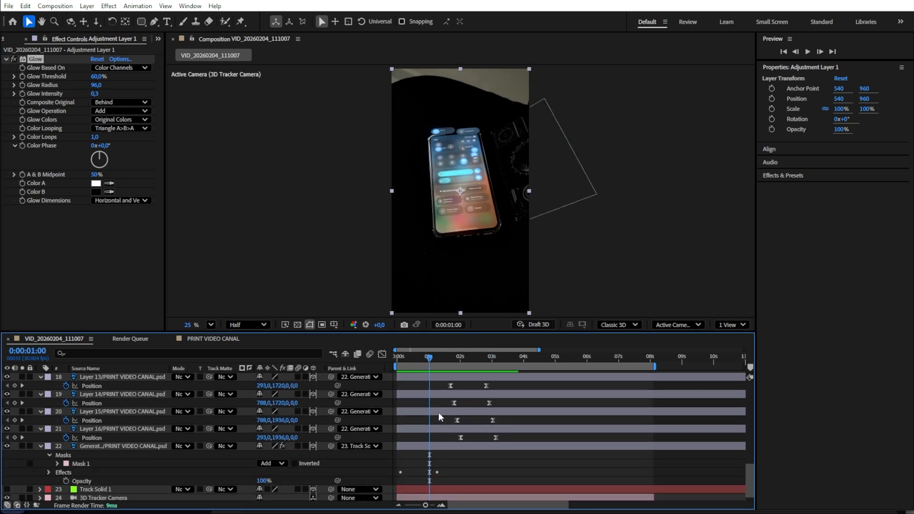
{"action": "scroll", "coordinate": [439, 412], "scroll_direction": "down", "scroll_amount": 3}
{"action": "left_click_drag", "start_coordinate": [428, 362], "coordinate": [426, 362]}
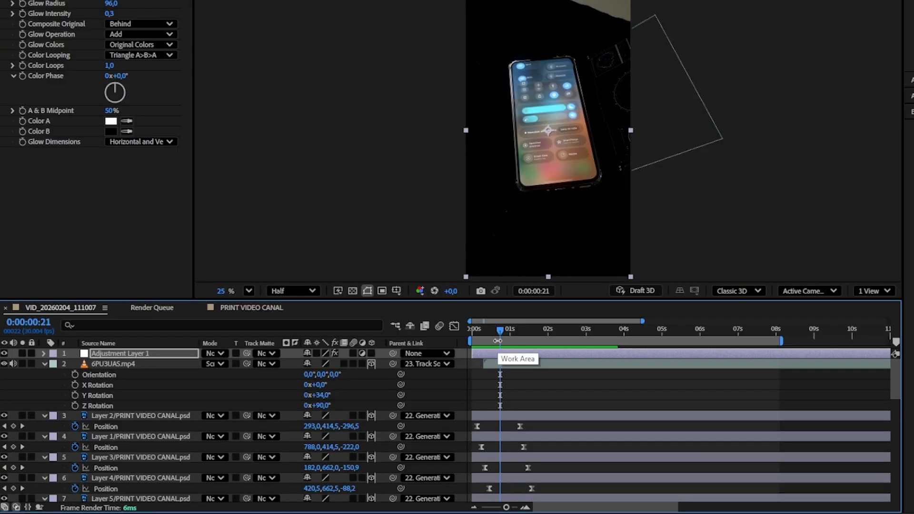
{"action": "key", "text": "t"}
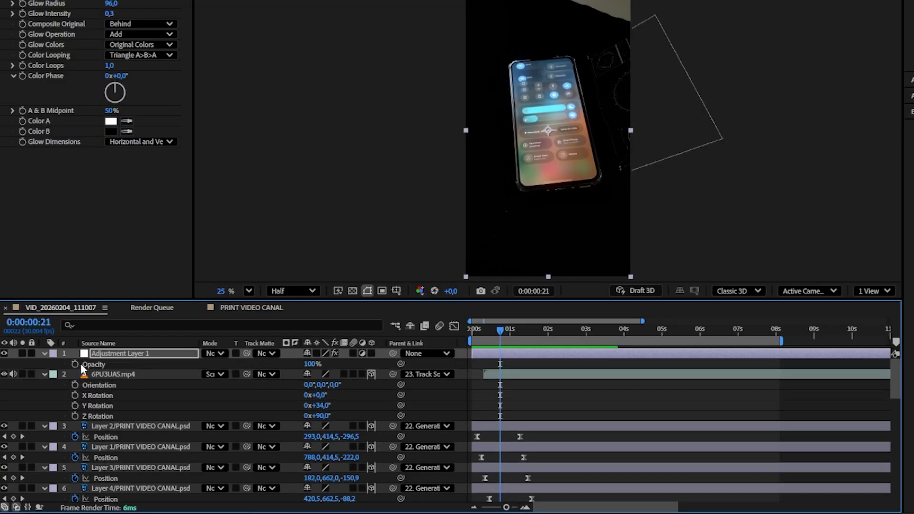
{"action": "left_click_drag", "start_coordinate": [312, 366], "coordinate": [194, 377]}
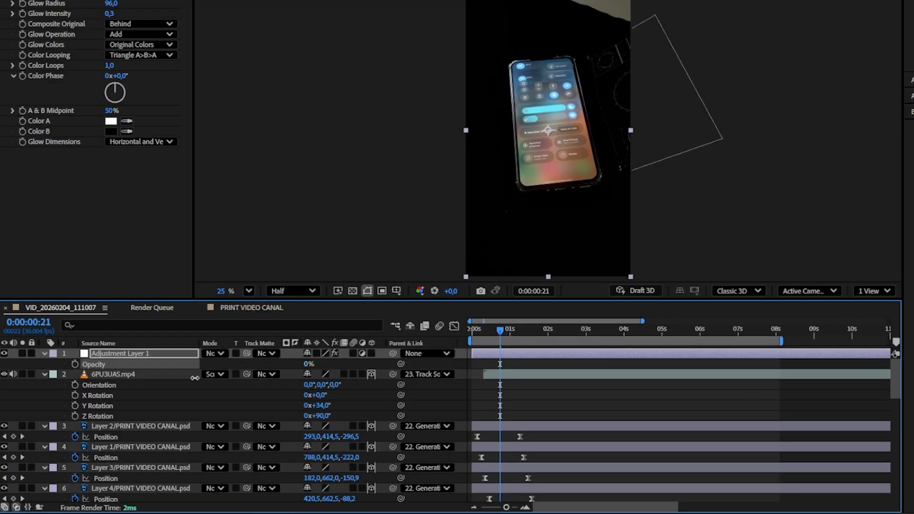
{"action": "left_click", "coordinate": [75, 365]}
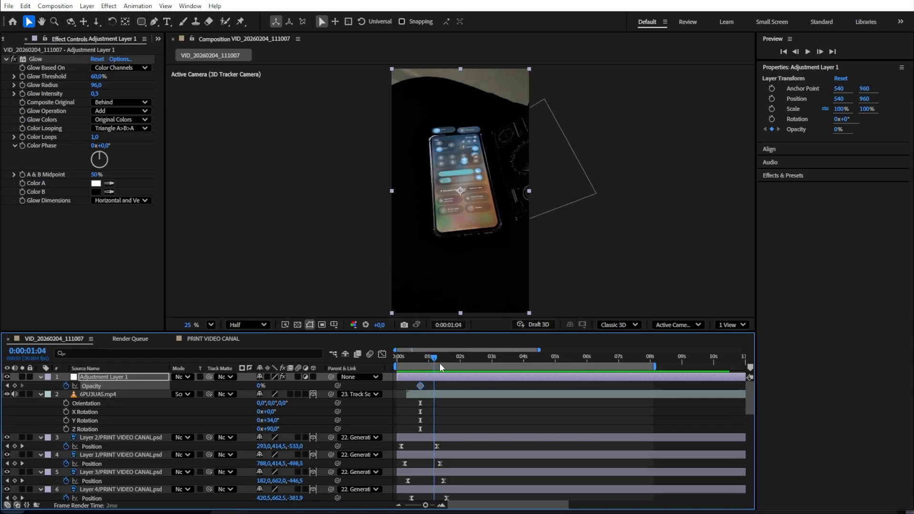
At 0:00:02:16, set the adjustment layer's Opacity to 100% and play the composition from the start.
{"action": "left_click_drag", "start_coordinate": [522, 336], "coordinate": [570, 347]}
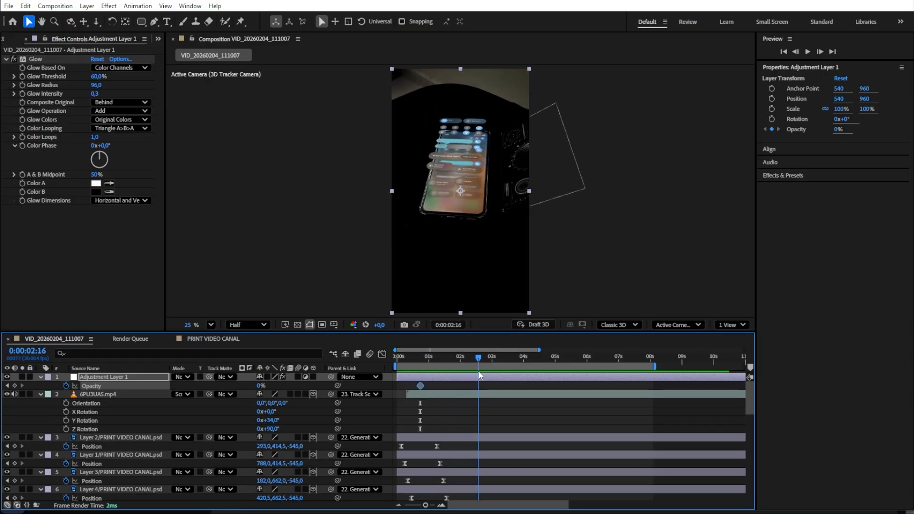
{"action": "left_click_drag", "start_coordinate": [259, 387], "coordinate": [490, 407]}
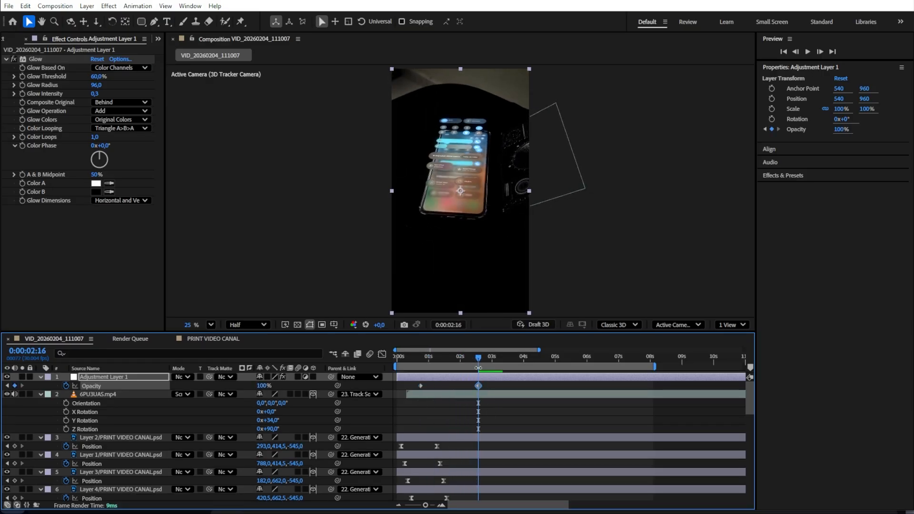
{"action": "left_click_drag", "start_coordinate": [479, 358], "coordinate": [350, 359]}
{"action": "key", "text": "space"}
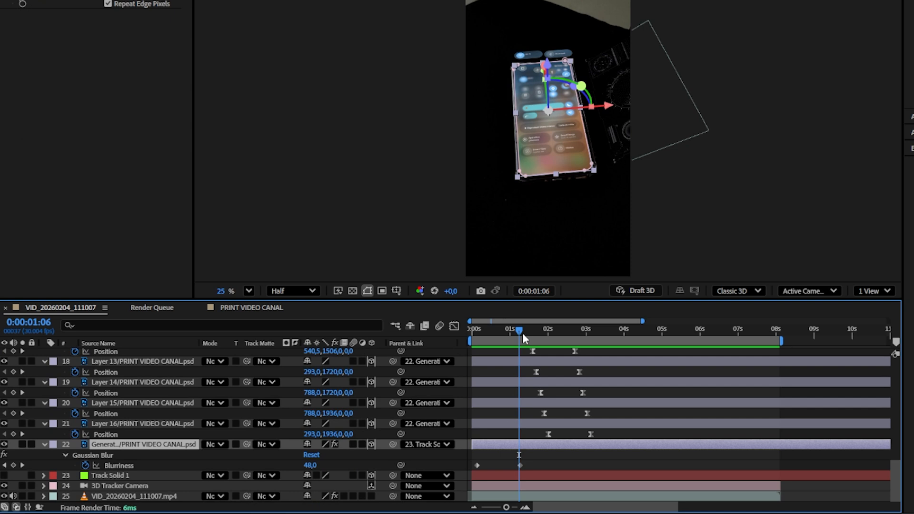
Apply the Exposure effect to the Generative Fill base layer and keyframe its Exposure at 0 at 0:00:00:03.
{"action": "left_click_drag", "start_coordinate": [522, 333], "coordinate": [481, 332]}
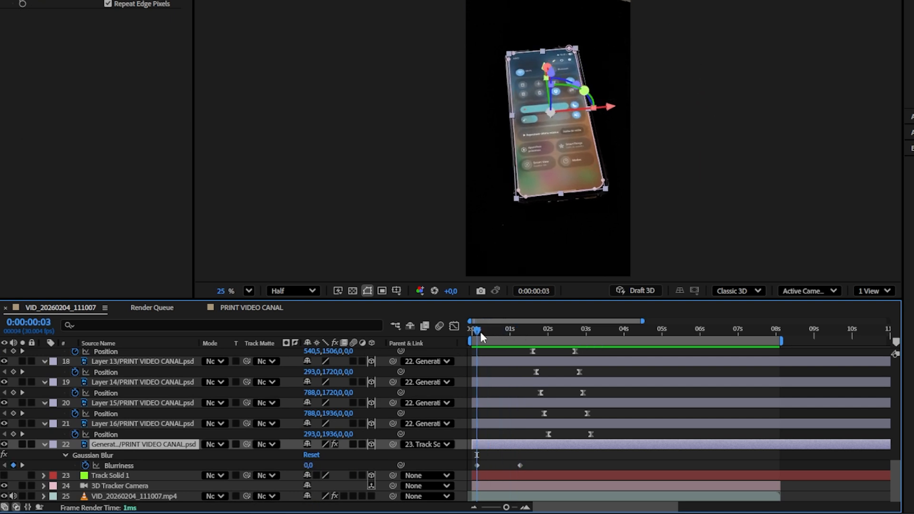
{"action": "key", "text": "ctrl+space"}
{"action": "type", "text": "ex"}
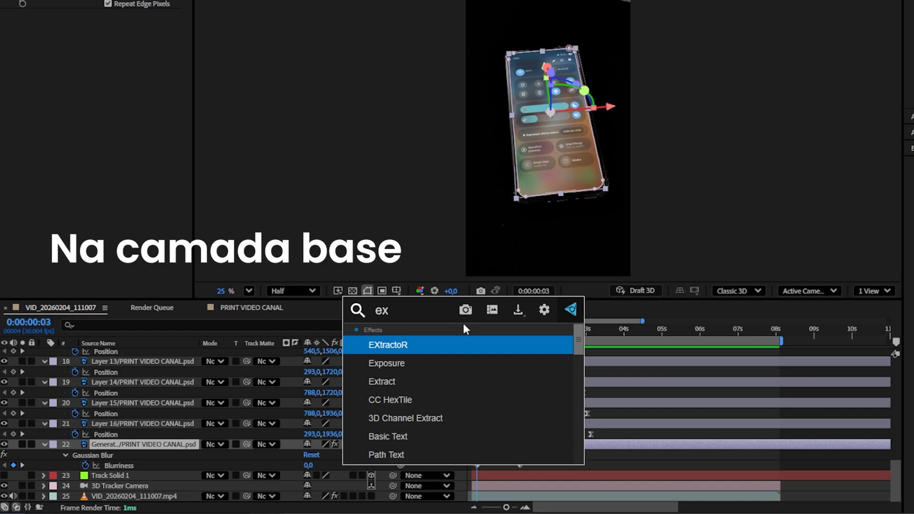
{"action": "key", "text": "Down"}
{"action": "key", "text": "Return"}
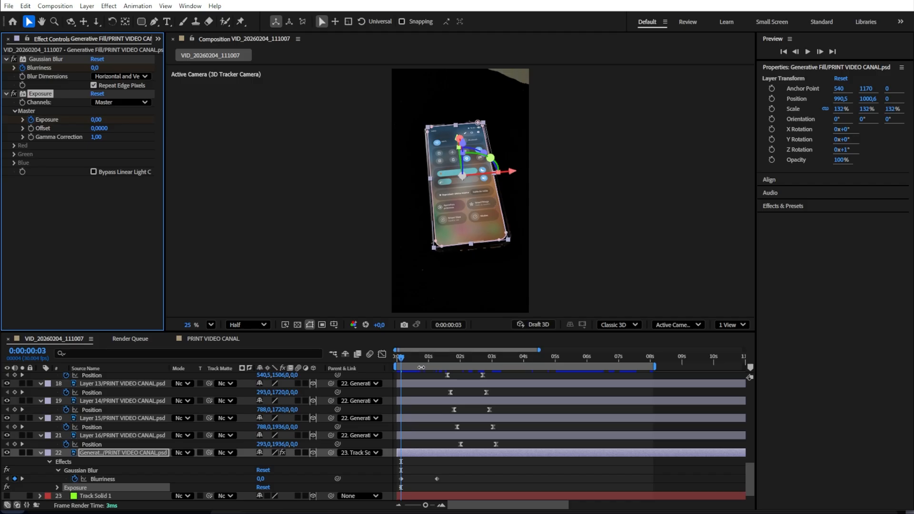
At 0:00:01:07, set the base layer's Exposure to -1,20 and play the composition from the start.
{"action": "left_click_drag", "start_coordinate": [416, 361], "coordinate": [438, 366]}
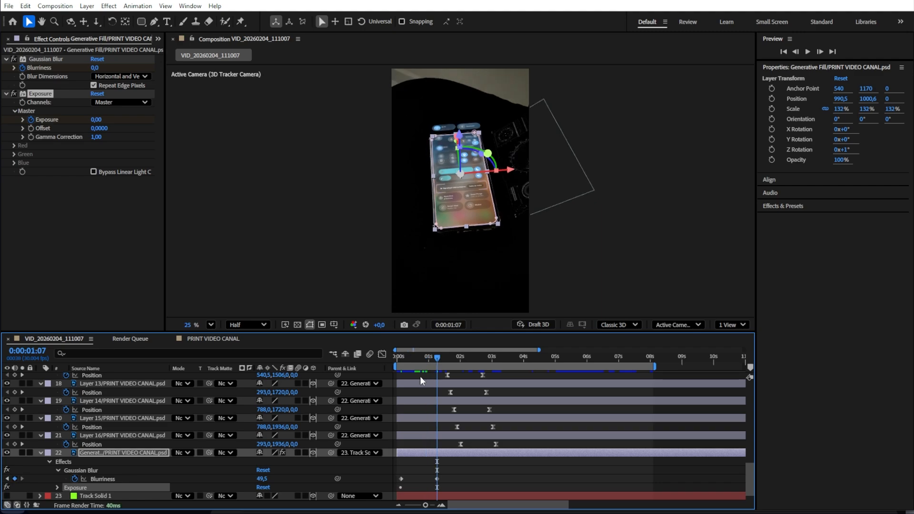
{"action": "left_click_drag", "start_coordinate": [96, 119], "coordinate": [87, 146]}
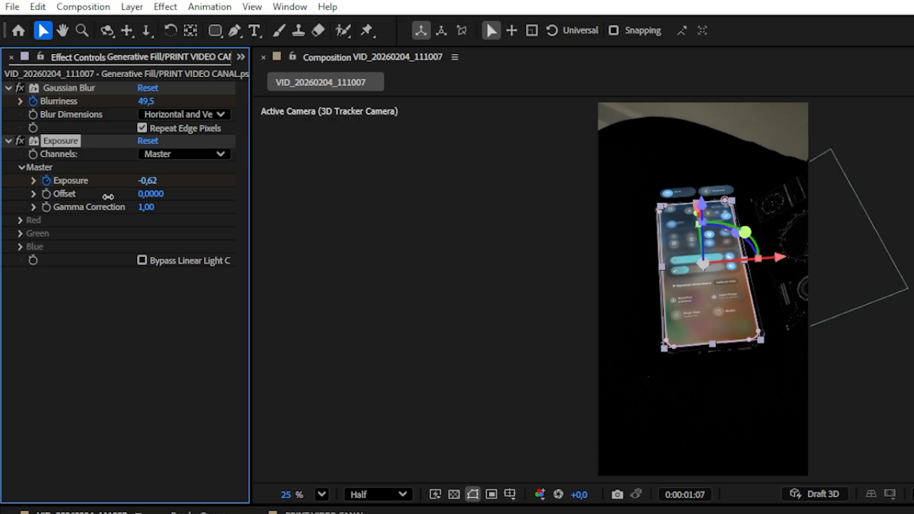
{"action": "left_click_drag", "start_coordinate": [131, 221], "coordinate": [208, 338]}
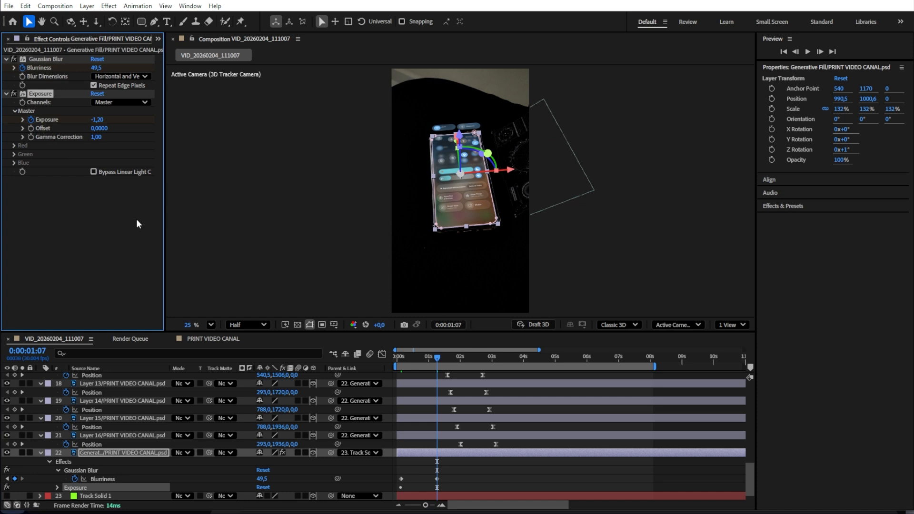
{"action": "left_click_drag", "start_coordinate": [427, 362], "coordinate": [342, 353]}
{"action": "key", "text": "space"}
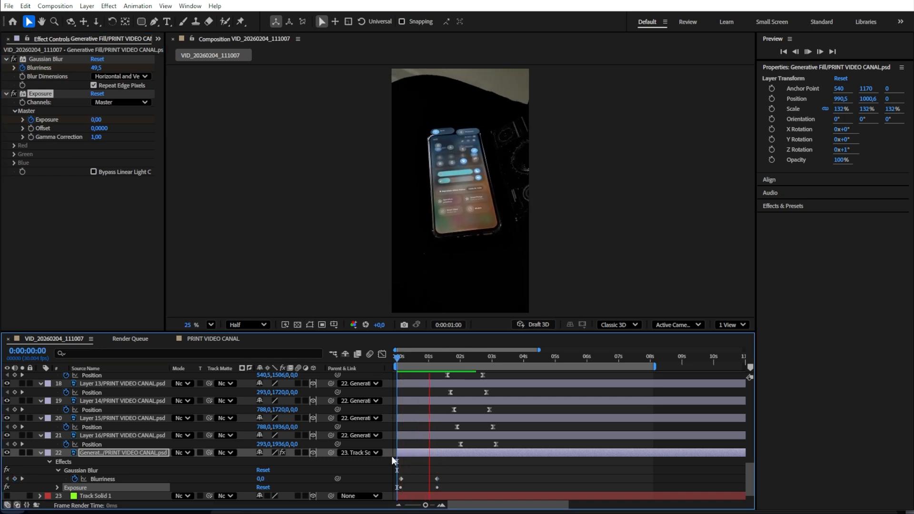